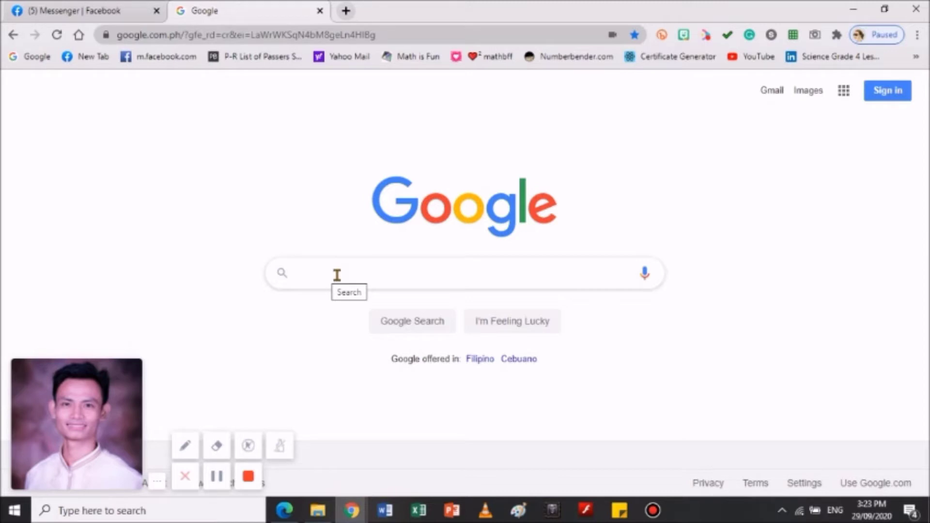
# Search Google for 'google sign in' using the suggested query
pyautogui.click(338, 275)
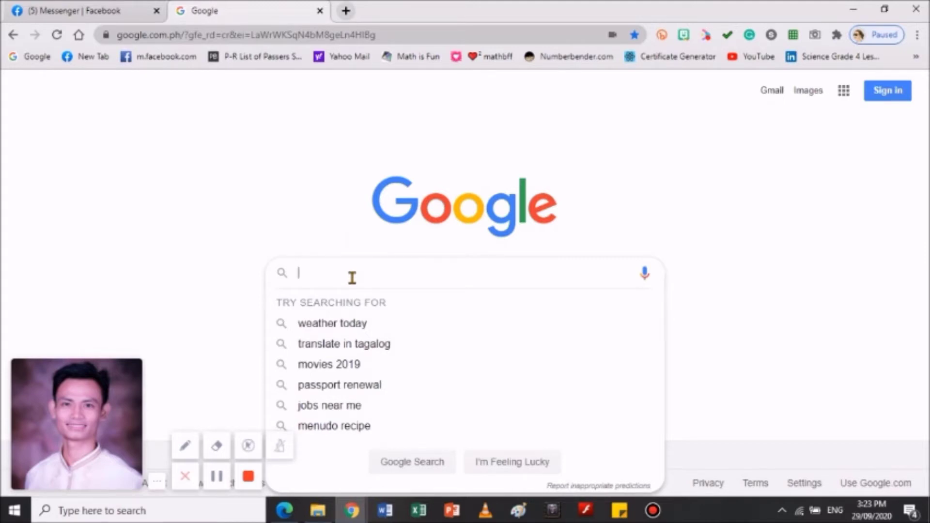
pyautogui.write('goo')
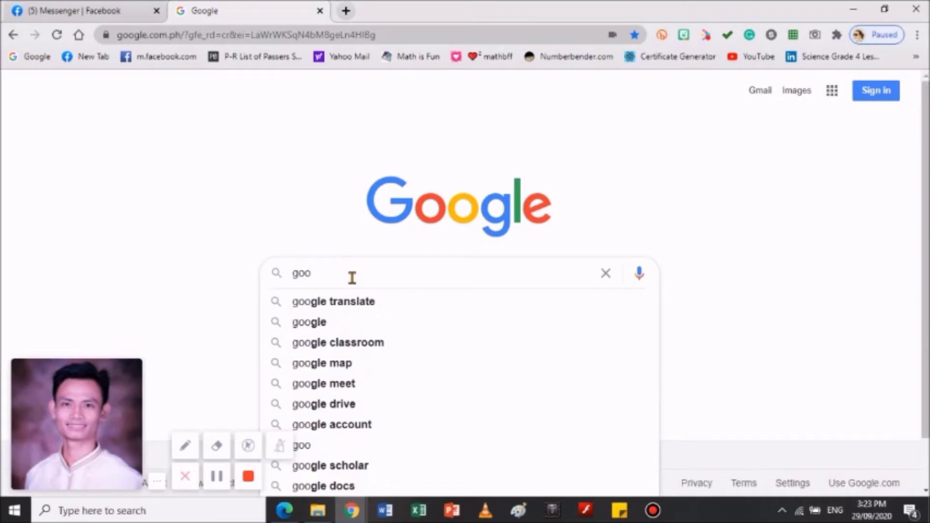
pyautogui.press('BackSpace')
pyautogui.press('BackSpace')
pyautogui.press('BackSpace')
pyautogui.write('ac')
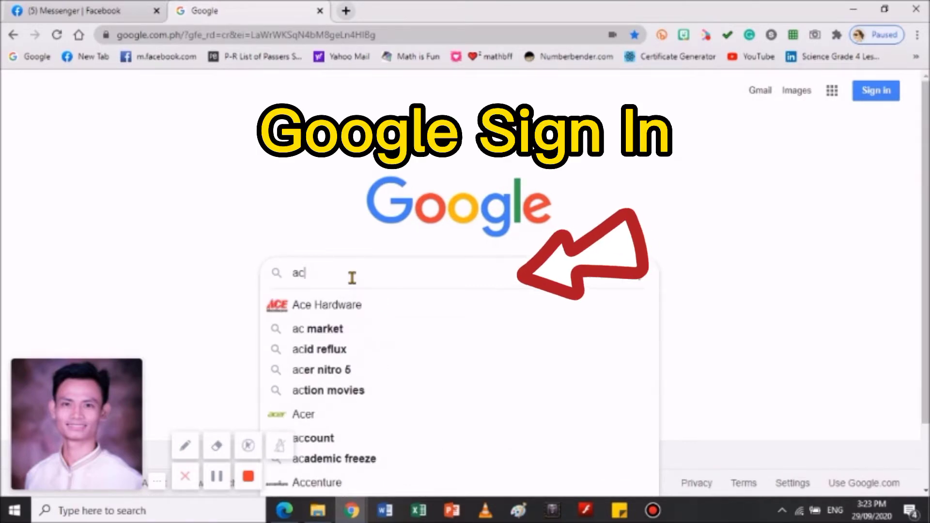
pyautogui.write('cou')
pyautogui.press('BackSpace')
pyautogui.press('BackSpace')
pyautogui.press('BackSpace')
pyautogui.press('BackSpace')
pyautogui.press('BackSpace')
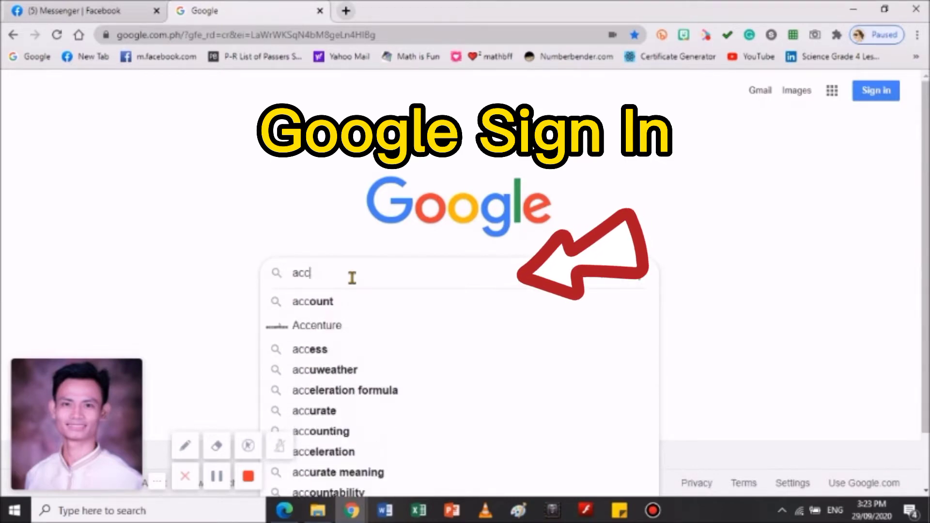
pyautogui.write('goo')
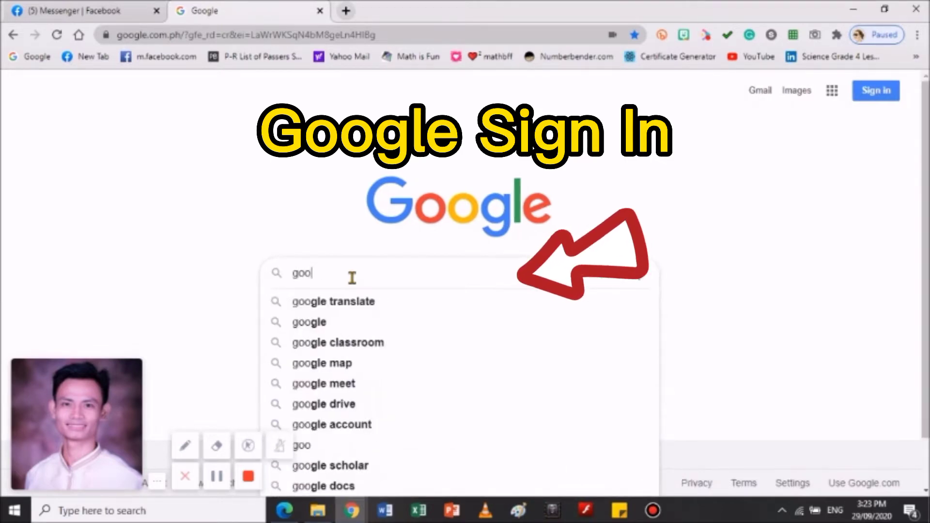
pyautogui.write('gle ')
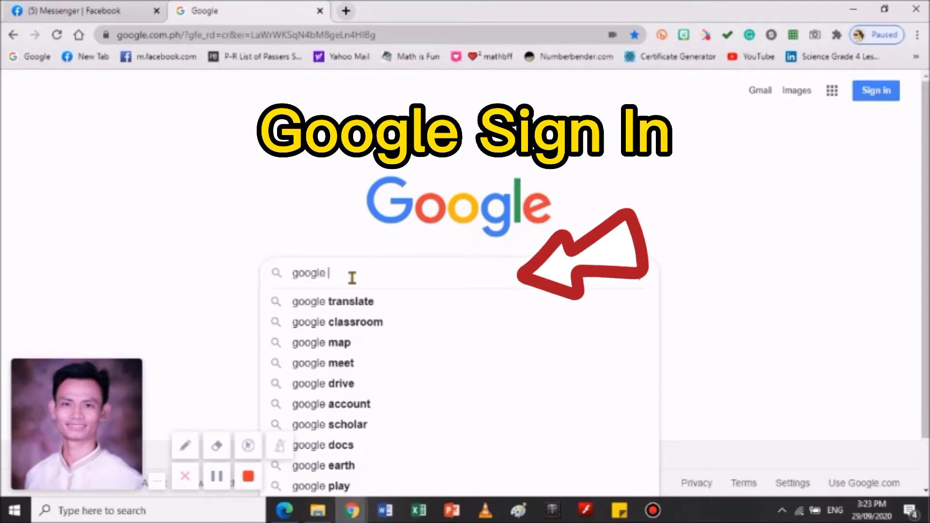
pyautogui.write('sig')
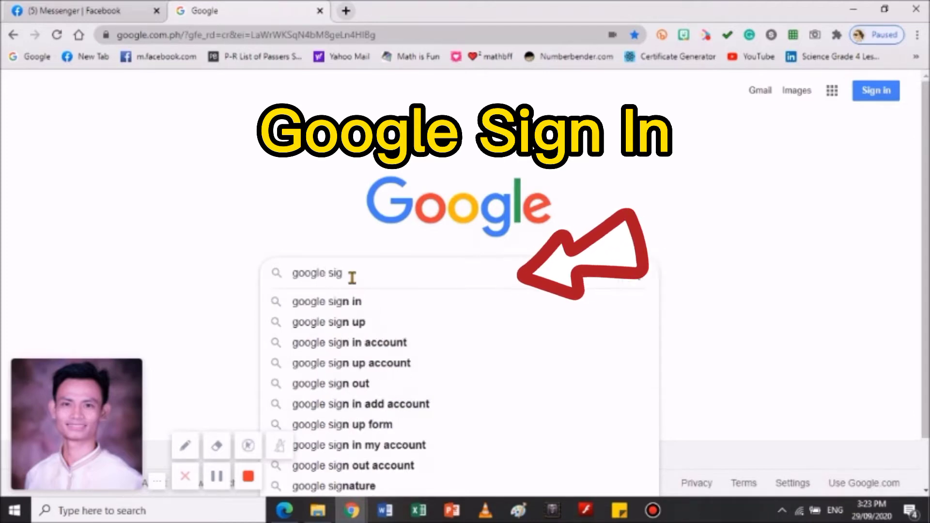
pyautogui.click(355, 302)
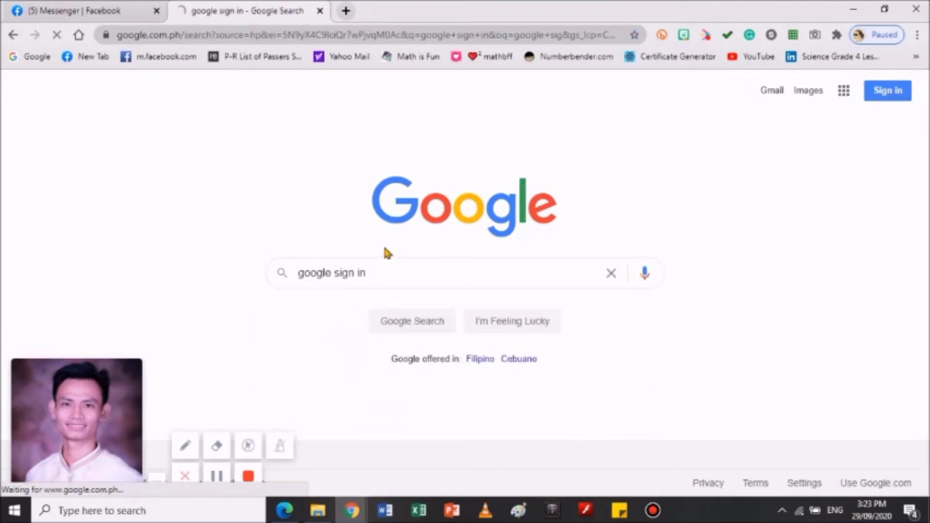
# Sign in to Google Accounts with another account's saved e-mail and password
pyautogui.click(286, 199)
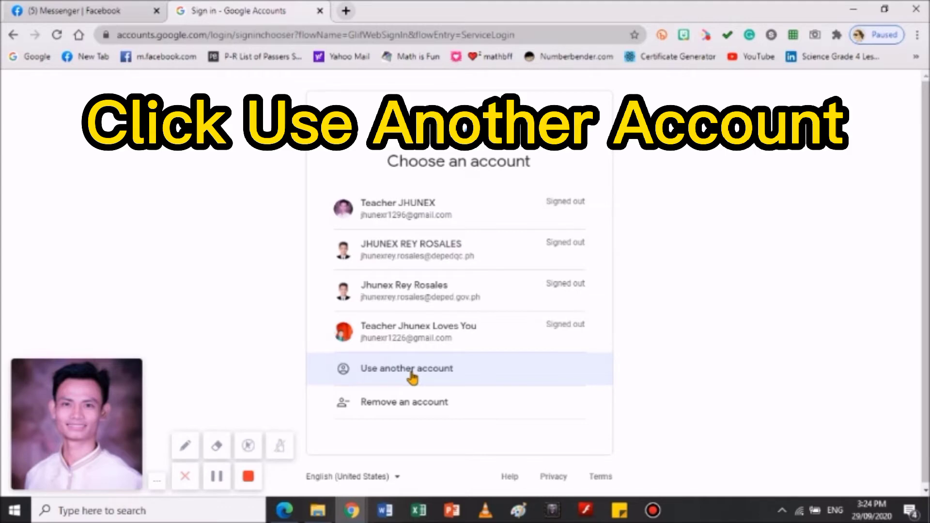
pyautogui.click(411, 372)
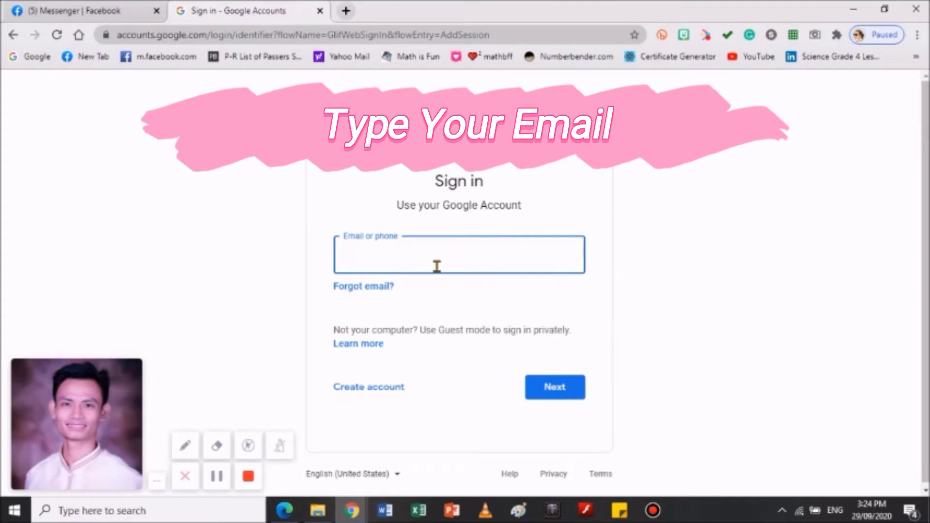
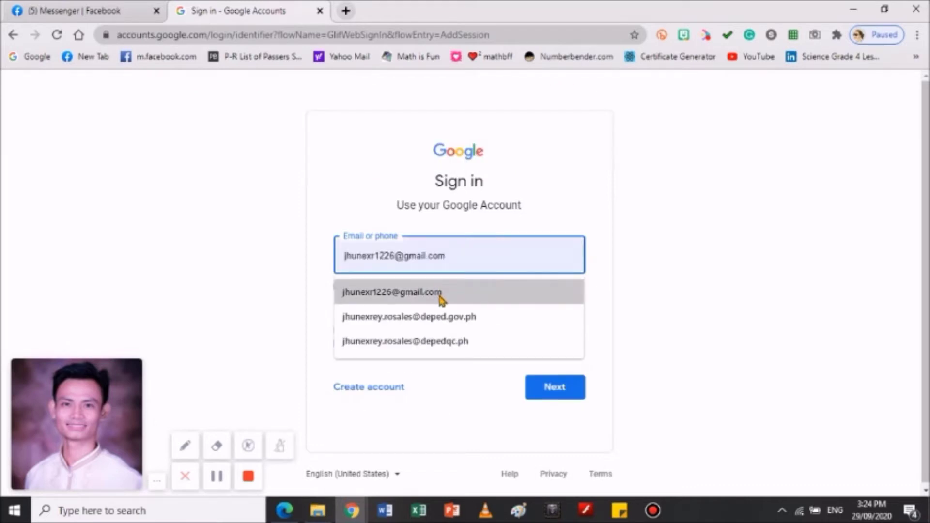
pyautogui.click(438, 342)
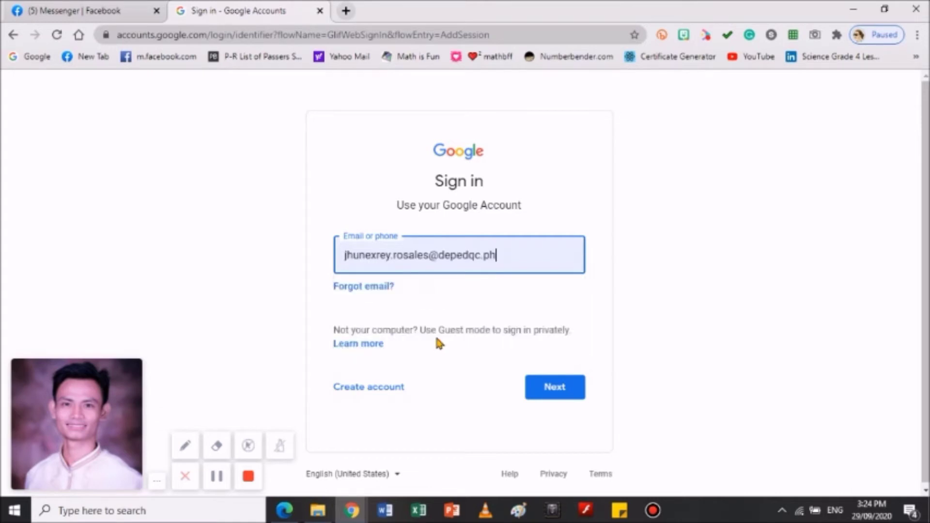
pyautogui.click(548, 394)
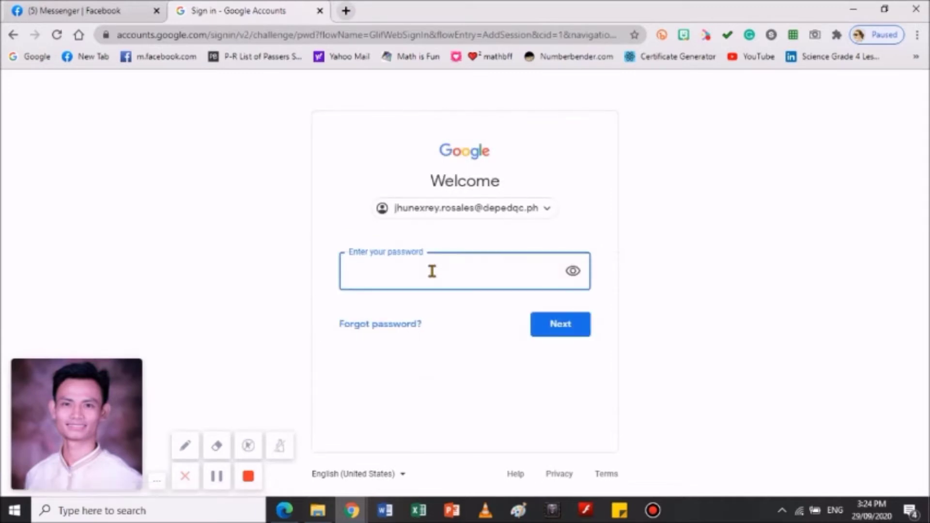
pyautogui.write('••')
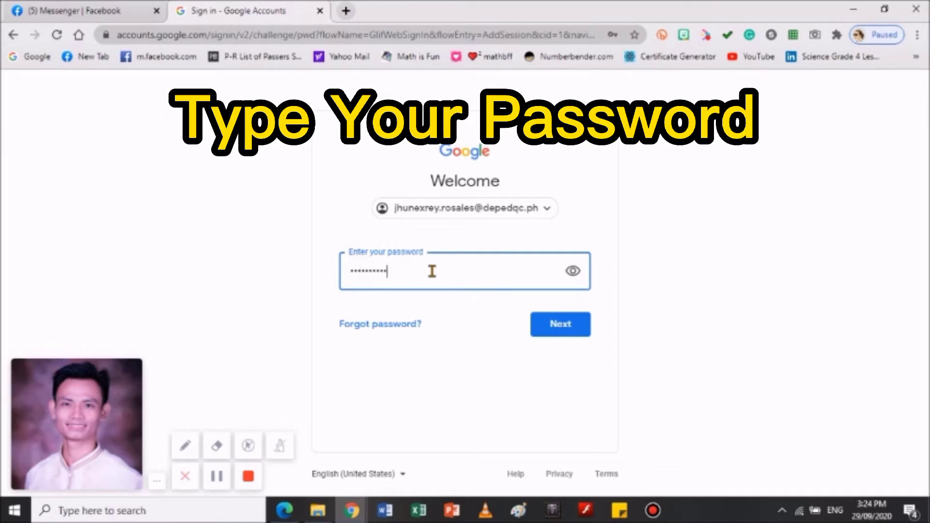
pyautogui.click(570, 332)
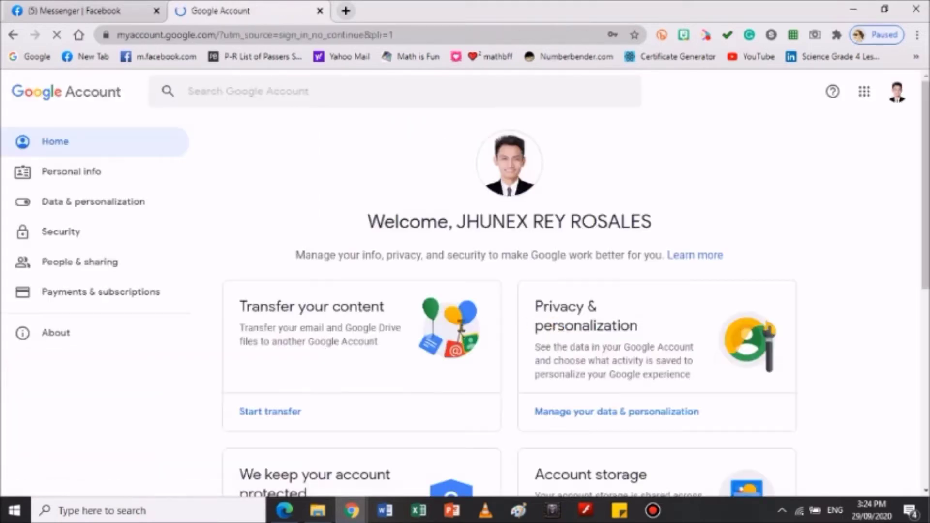
# Browse the Google apps list and close it
pyautogui.scroll(-2, 487, 349)
pyautogui.scroll(2, 487, 350)
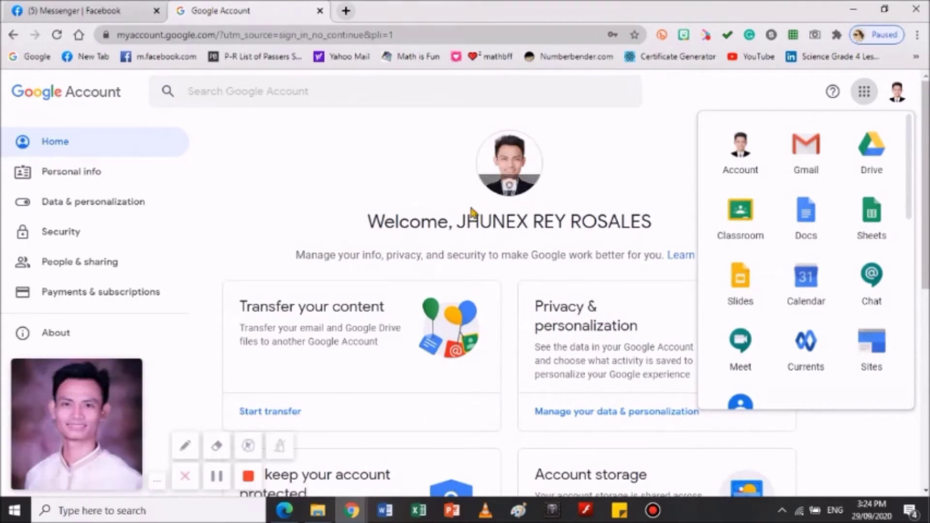
pyautogui.scroll(-4, 450, 252)
pyautogui.scroll(4, 451, 262)
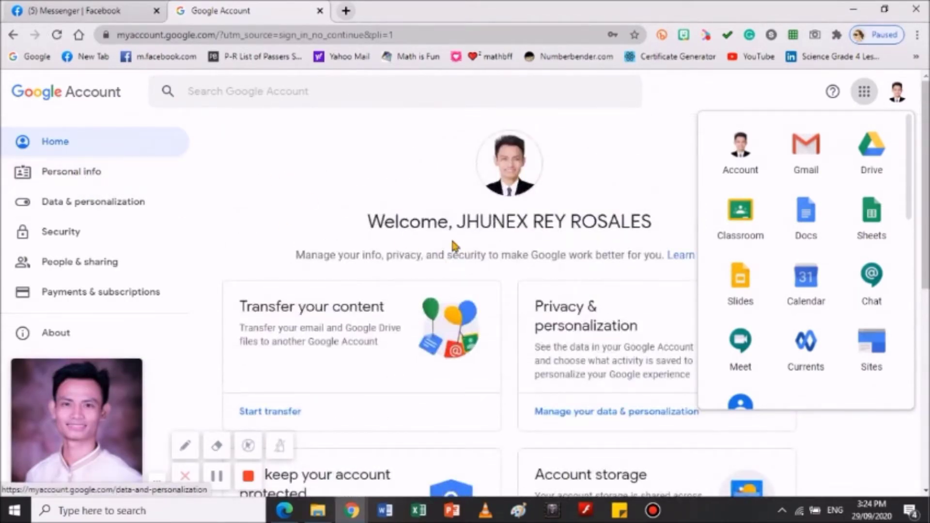
pyautogui.click(866, 97)
pyautogui.scroll(-4, 347, 260)
pyautogui.scroll(4, 388, 297)
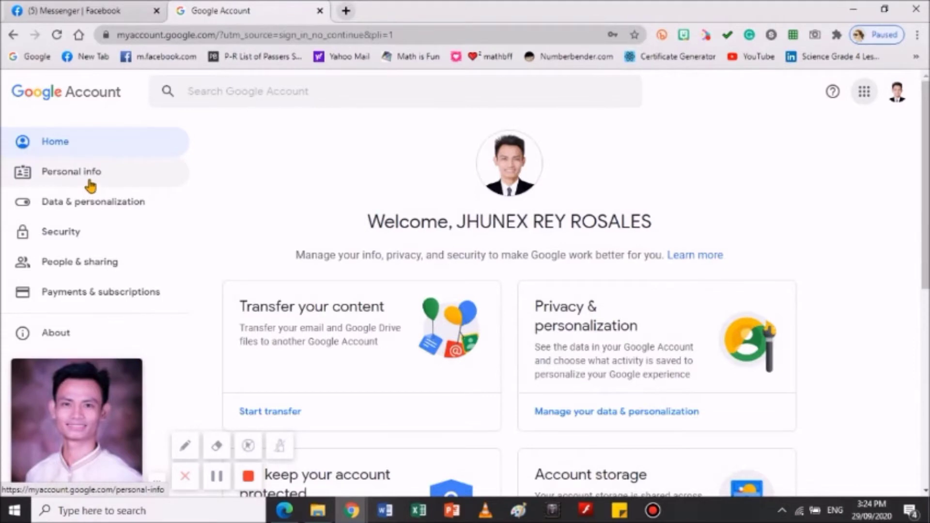
# Go to Personal info and scroll through the profile details
pyautogui.click(89, 177)
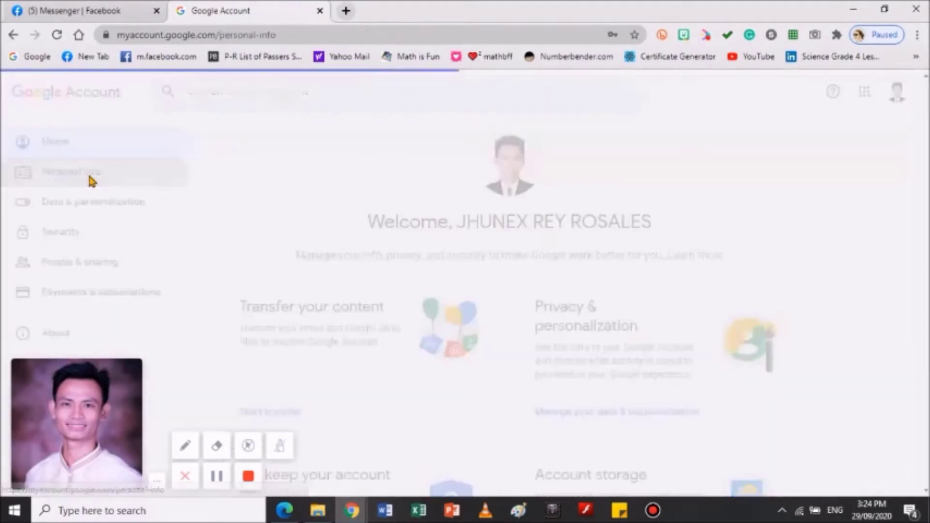
pyautogui.scroll(-3, 501, 298)
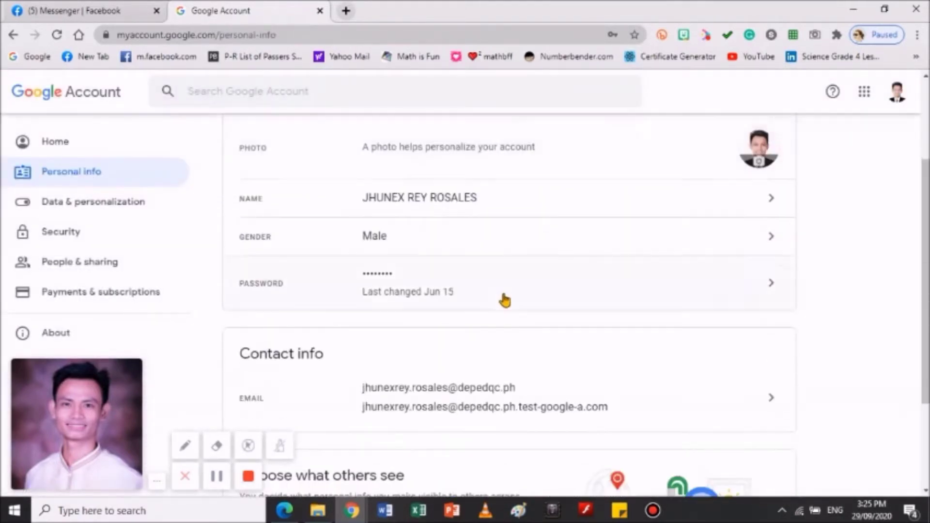
pyautogui.scroll(2, 503, 301)
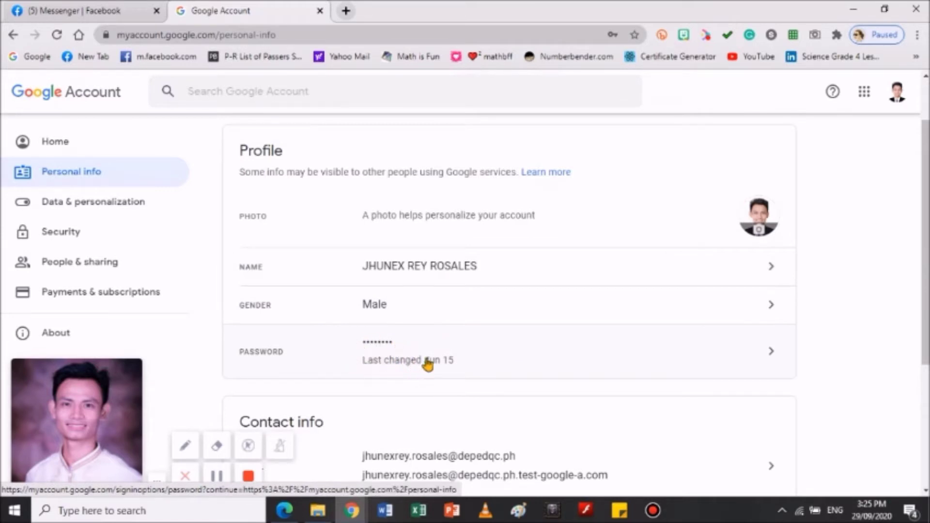
pyautogui.scroll(-2, 454, 339)
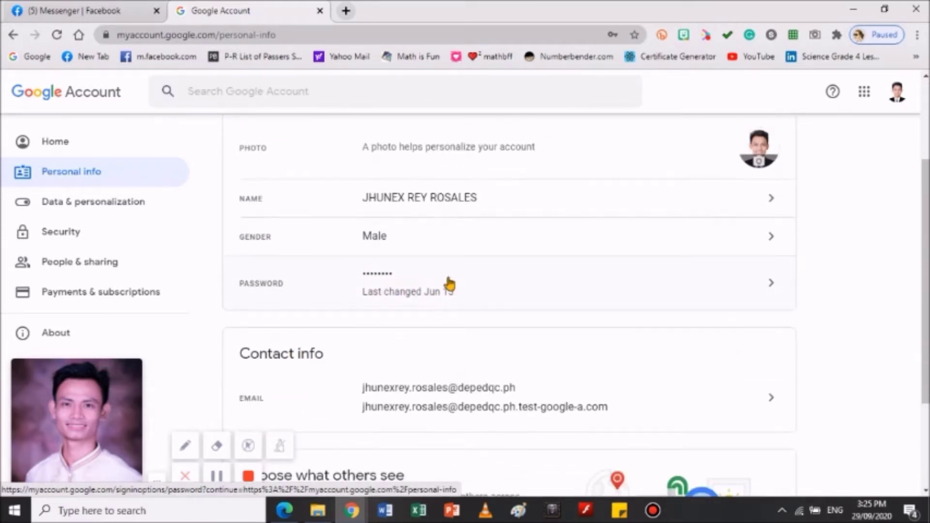
pyautogui.scroll(3, 443, 279)
pyautogui.scroll(-2, 461, 305)
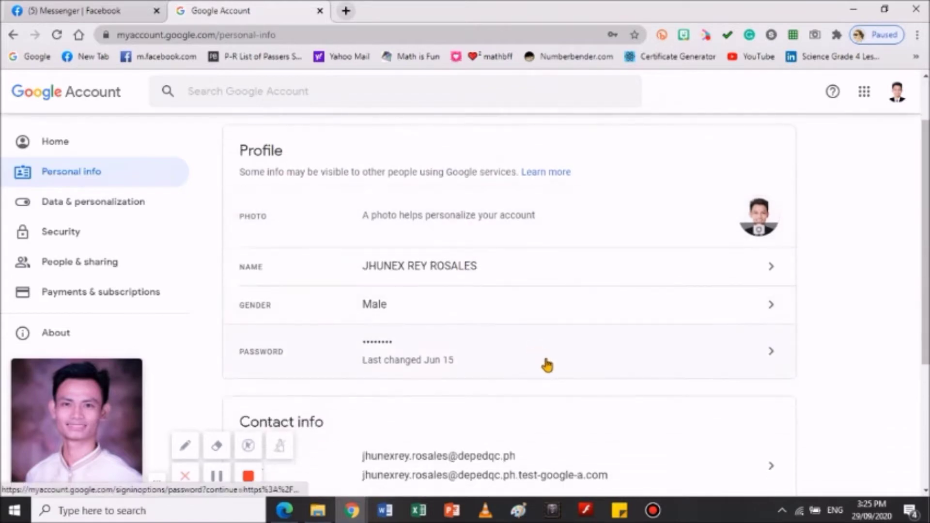
# Try the Password setting, then back out of the verification prompt
pyautogui.click(594, 349)
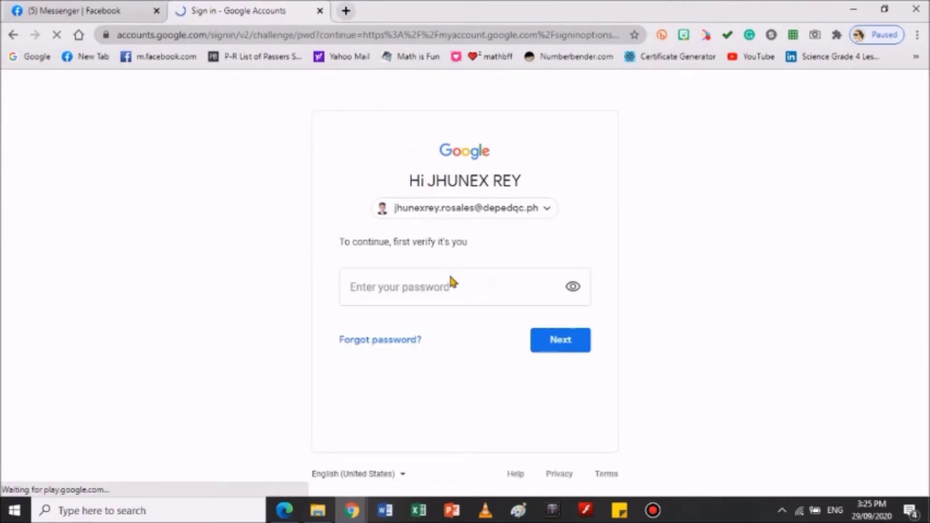
pyautogui.click(451, 289)
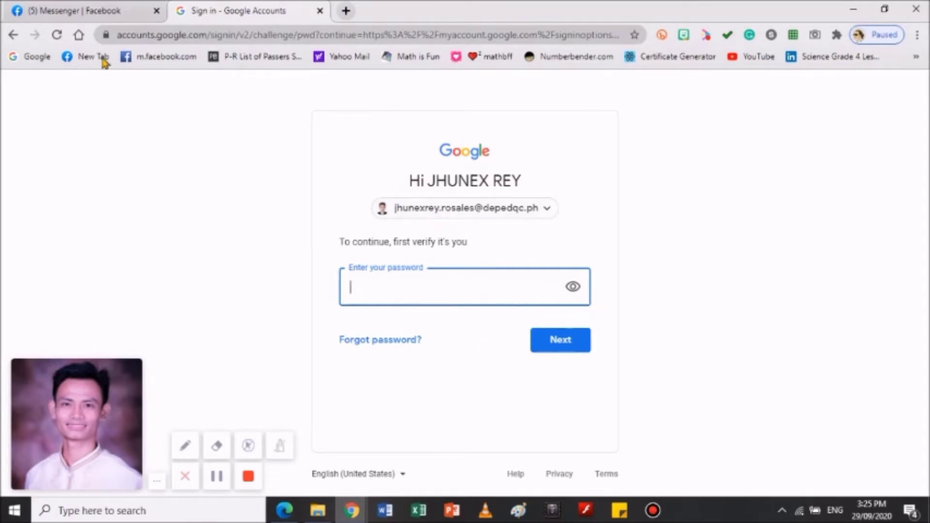
pyautogui.click(12, 37)
# Return to Personal info and scroll through the profile and contact sections
pyautogui.click(13, 35)
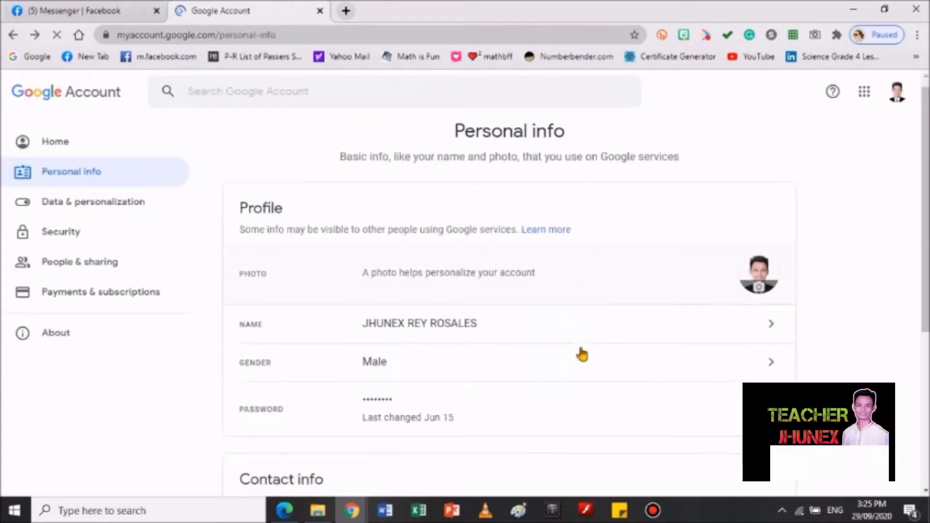
pyautogui.scroll(-3, 577, 354)
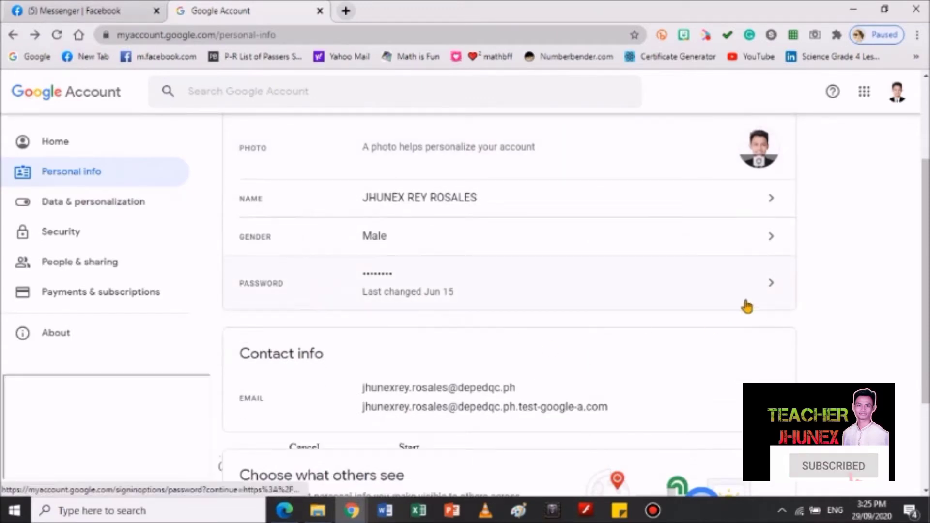
pyautogui.scroll(-3, 416, 329)
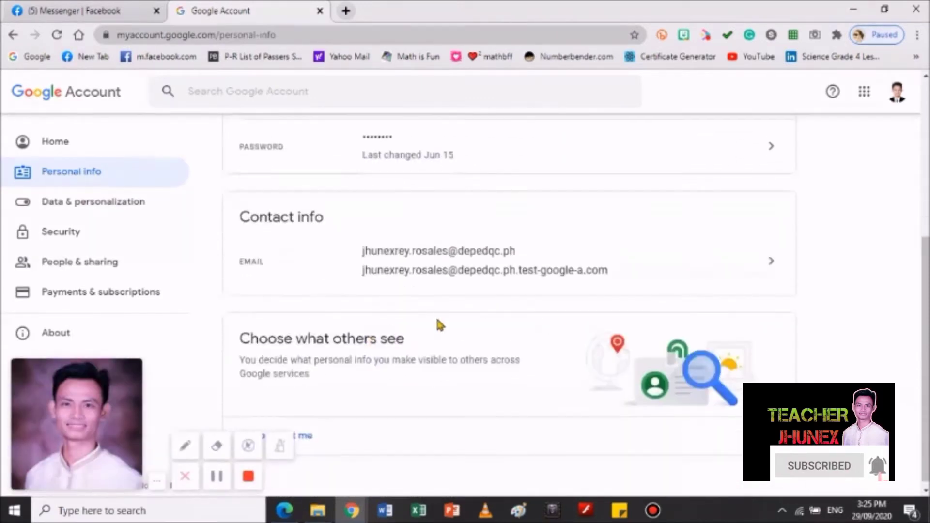
pyautogui.scroll(3, 339, 261)
pyautogui.scroll(-3, 339, 261)
# View the Security settings page
pyautogui.click(76, 241)
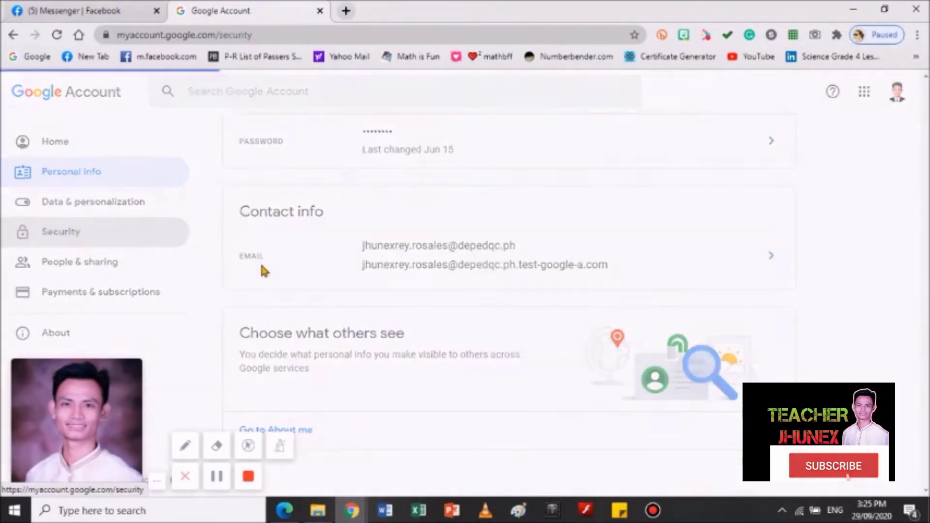
pyautogui.scroll(-5, 526, 314)
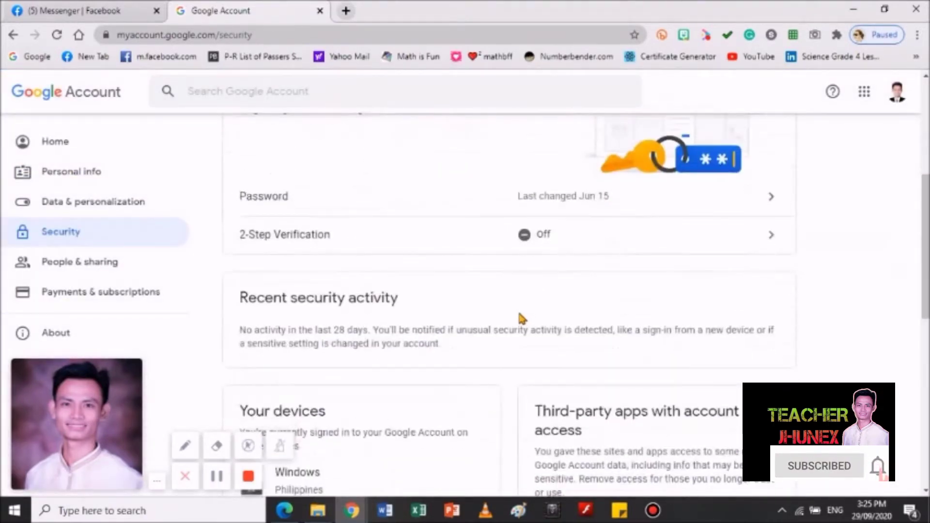
pyautogui.scroll(-4, 518, 312)
pyautogui.scroll(8, 515, 305)
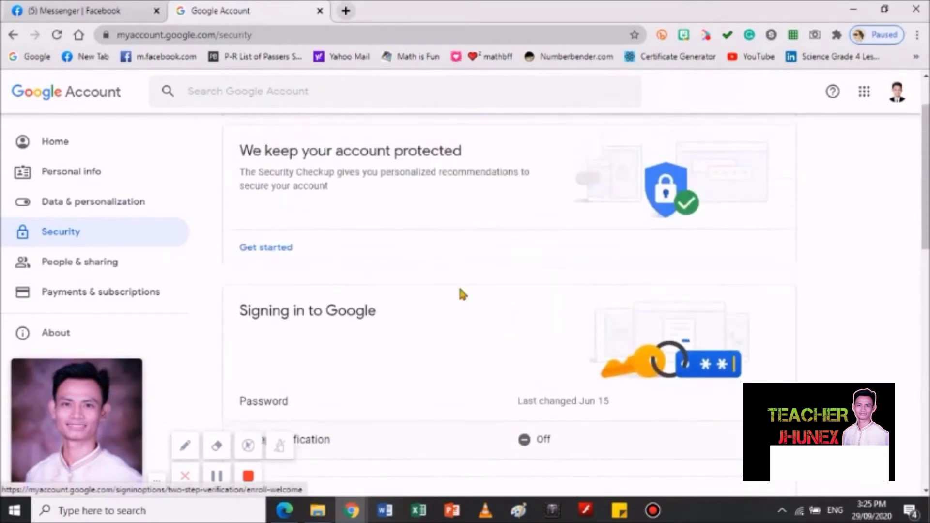
# Return to Personal info and start changing the account password
pyautogui.click(68, 177)
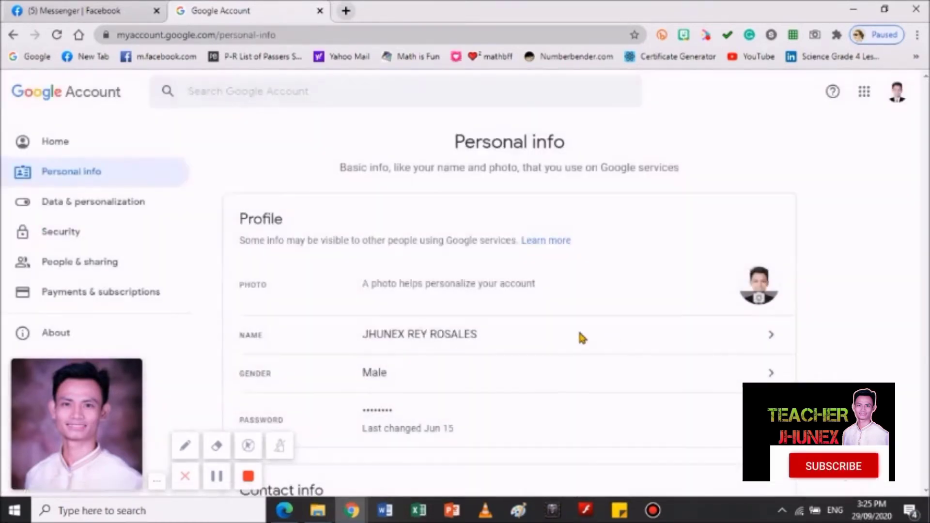
pyautogui.scroll(-4, 525, 378)
pyautogui.scroll(1, 366, 264)
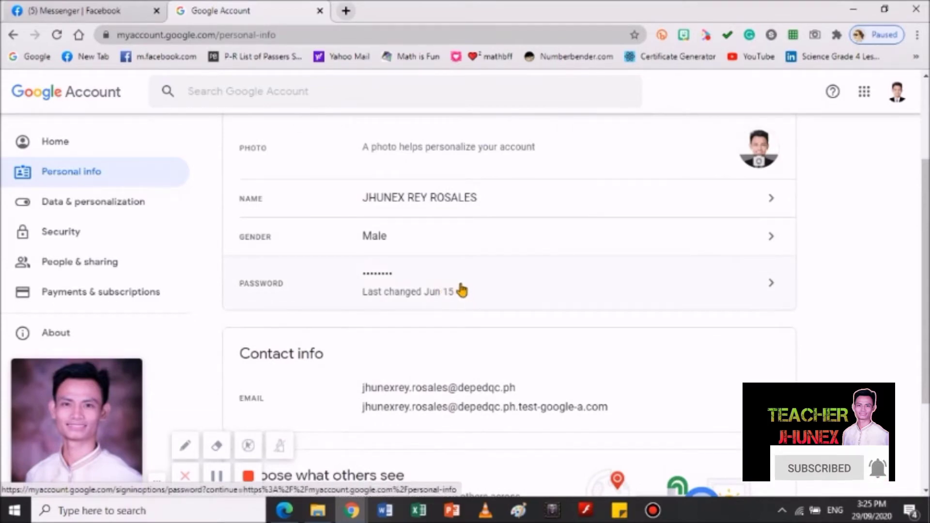
pyautogui.click(710, 296)
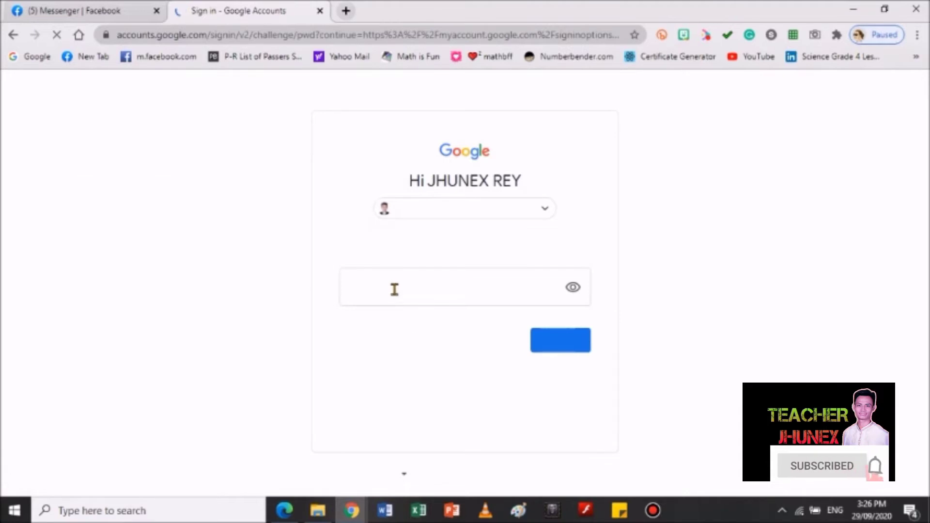
# Verify identity by entering the current account password
pyautogui.click(405, 290)
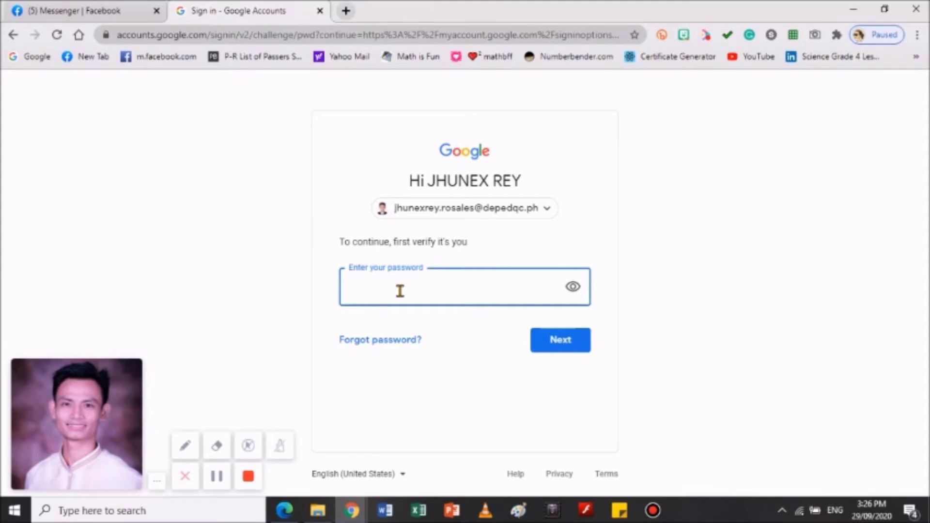
pyautogui.write('•••')
pyautogui.click(567, 345)
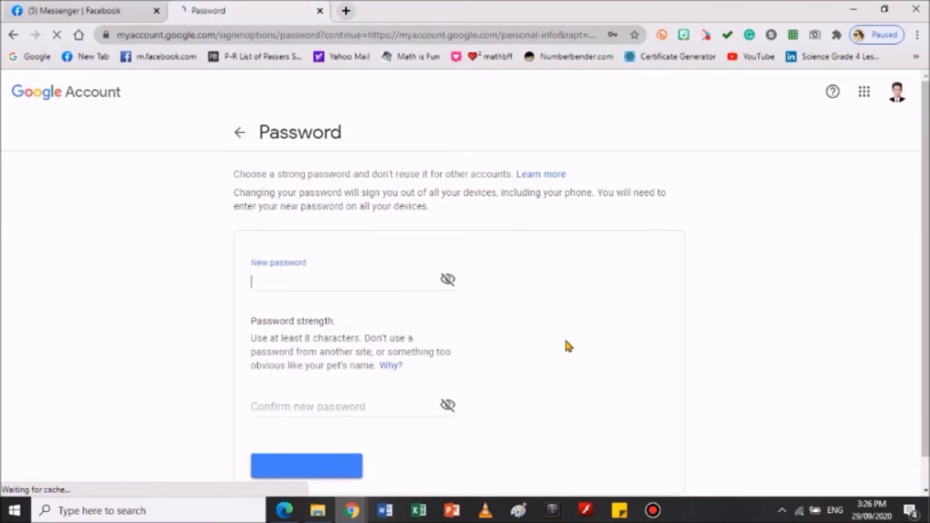
# Leave the Password page without setting a new password, back to Personal info
pyautogui.scroll(-1, 333, 298)
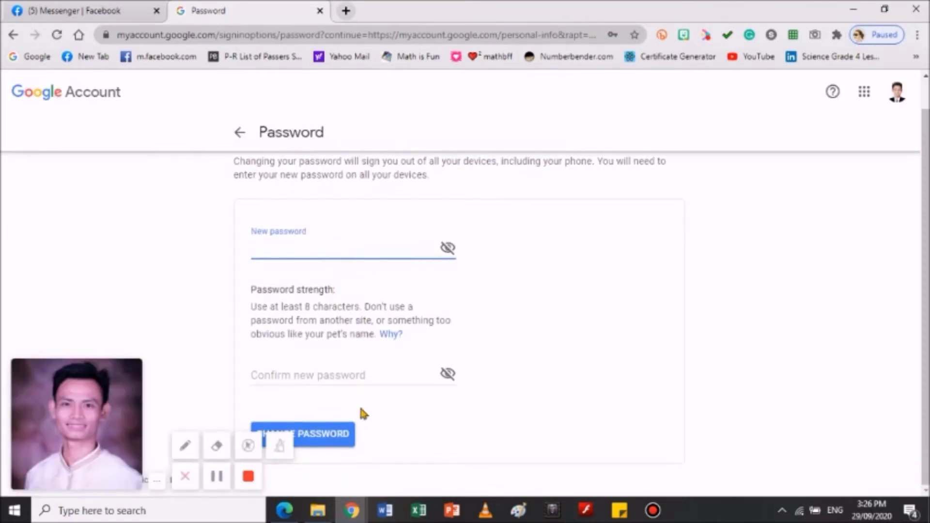
pyautogui.moveTo(99, 488); pyautogui.dragTo(700, 470)
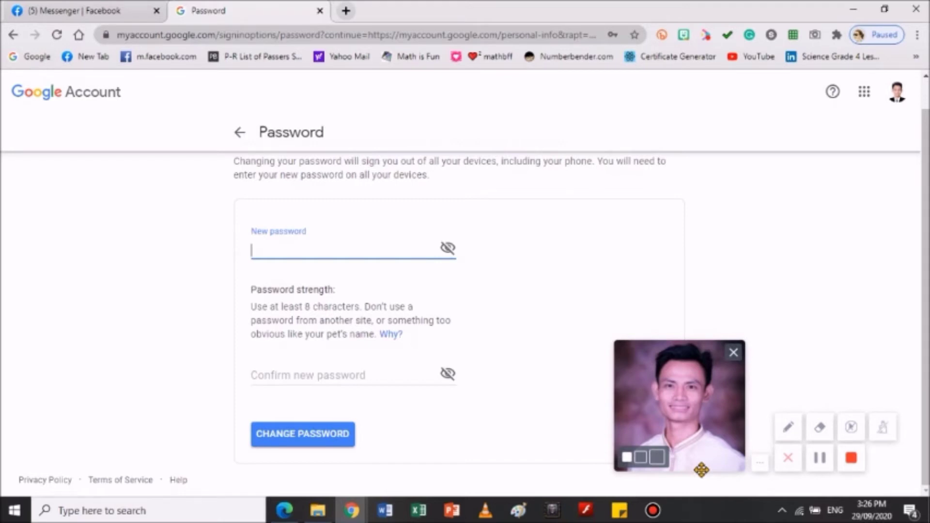
pyautogui.moveTo(701, 470); pyautogui.dragTo(649, 471)
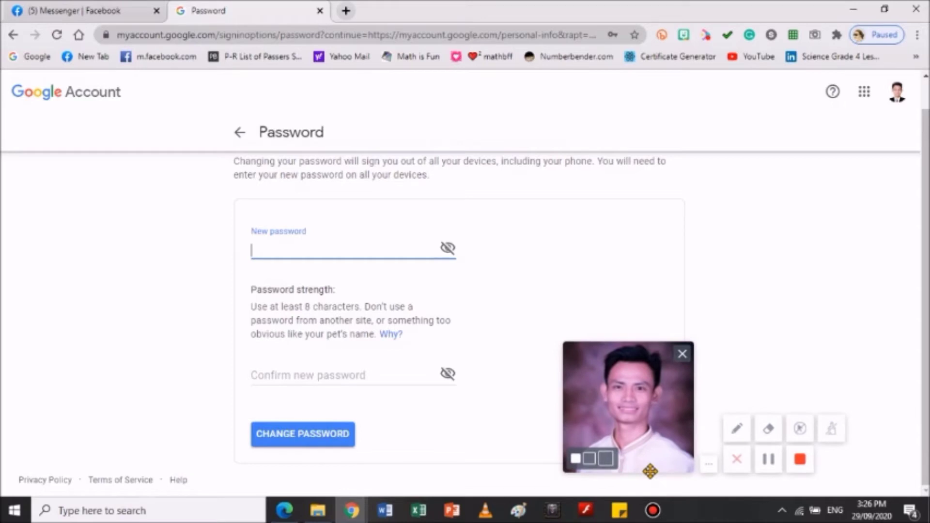
pyautogui.moveTo(650, 471); pyautogui.dragTo(845, 457)
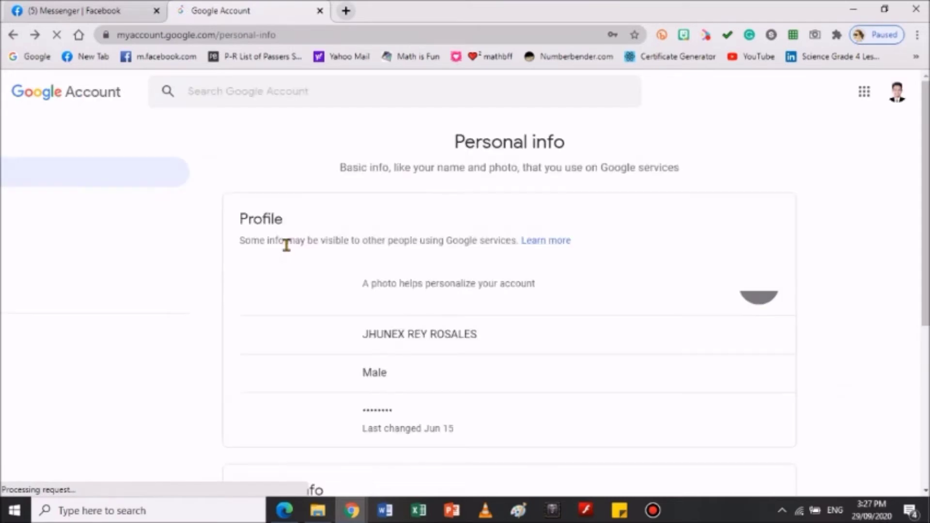
# Go back via Security and Personal info to the account Home page
pyautogui.click(13, 35)
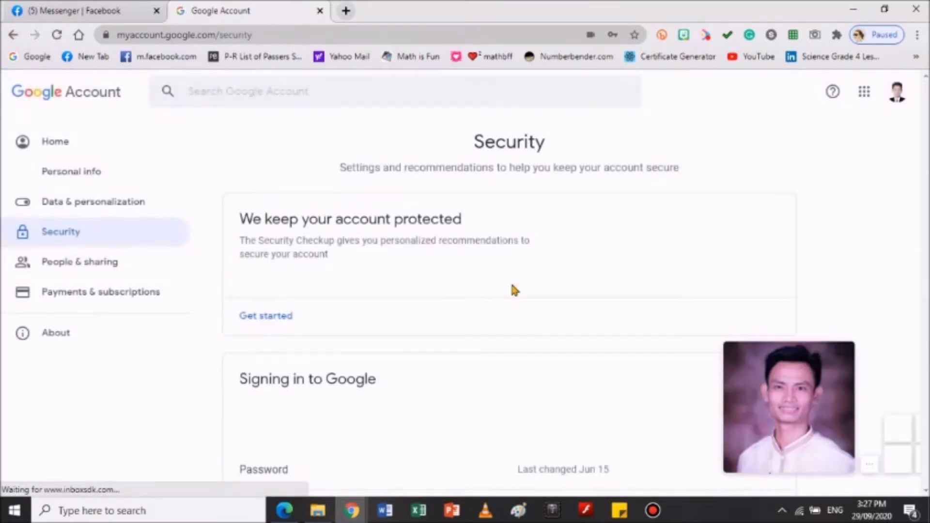
pyautogui.click(81, 178)
pyautogui.click(66, 146)
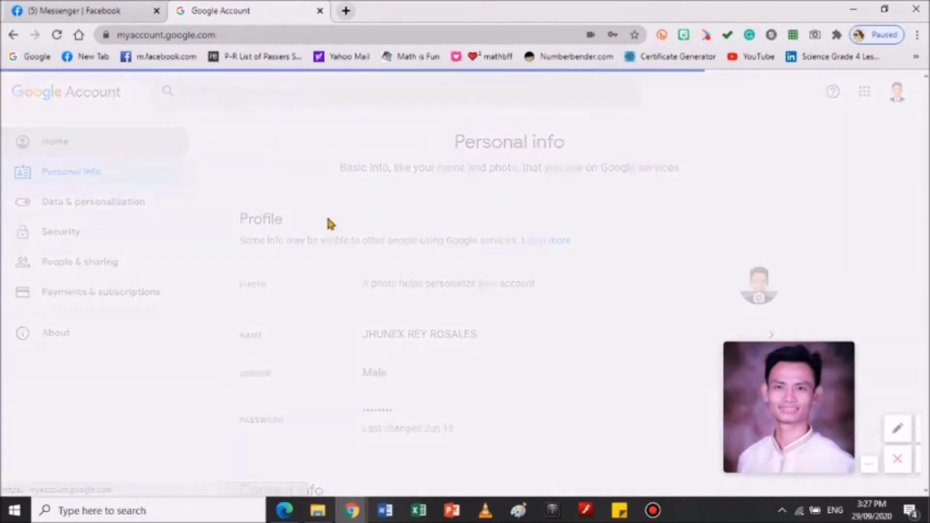
pyautogui.moveTo(825, 433)
pyautogui.moveTo(825, 433); pyautogui.dragTo(83, 446)
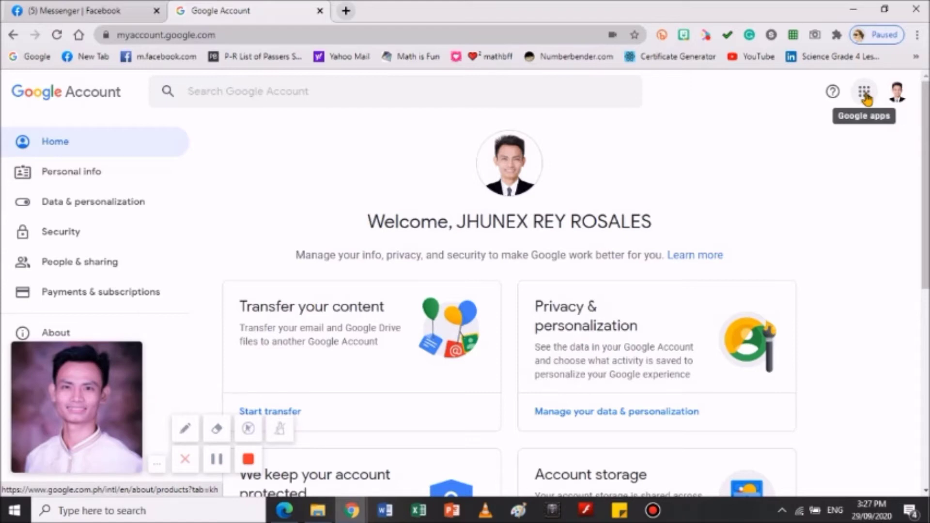
# Scroll through the Google apps launcher, close it, and reopen it
pyautogui.click(865, 93)
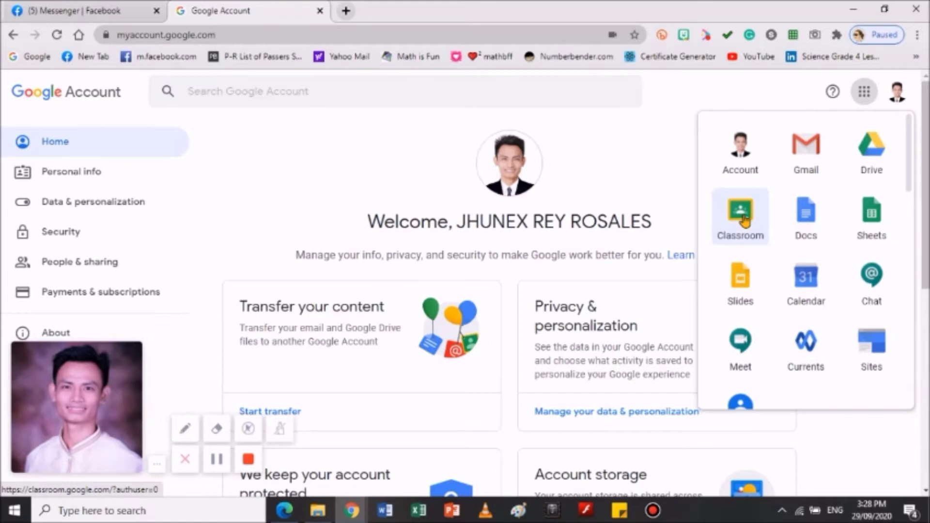
pyautogui.scroll(-3, 816, 242)
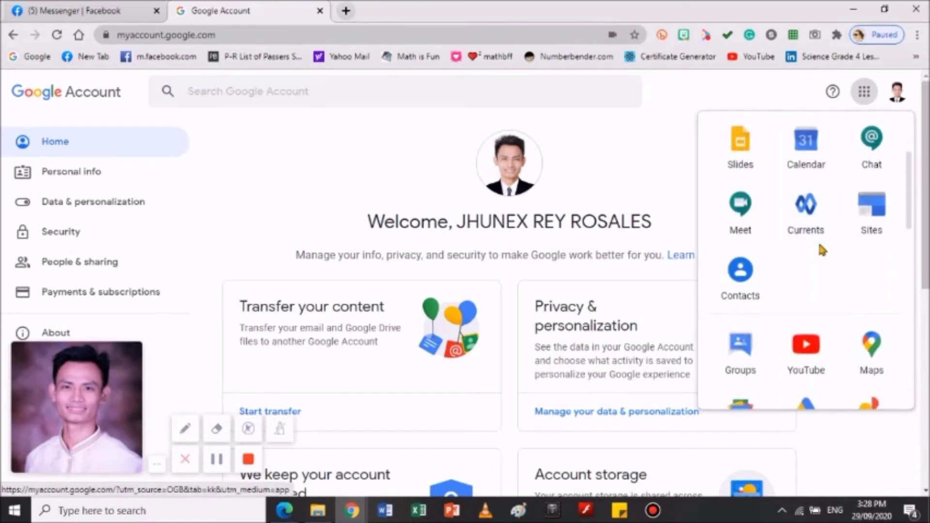
pyautogui.scroll(3, 824, 247)
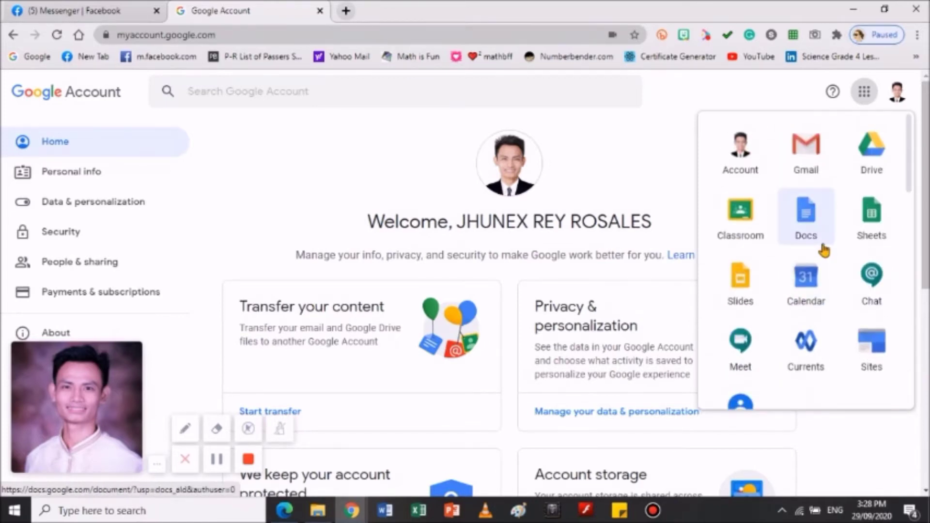
pyautogui.scroll(-15, 822, 251)
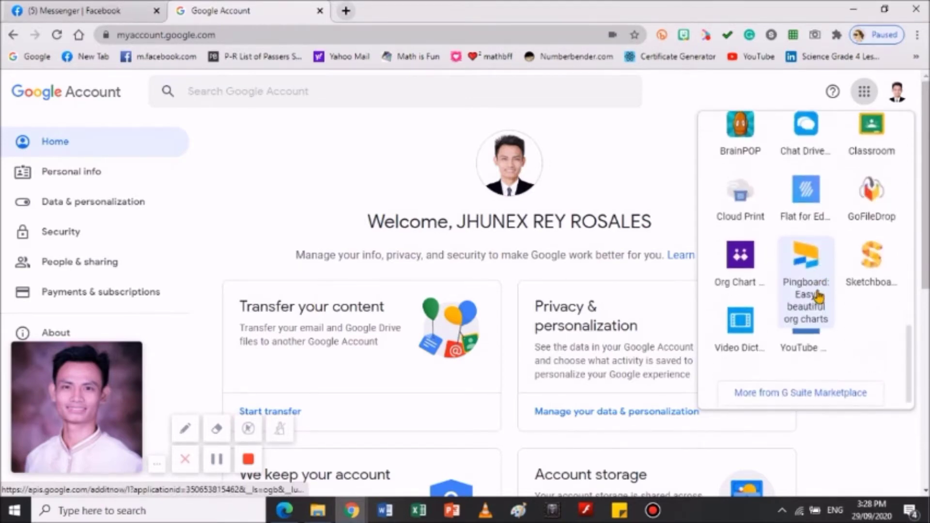
pyautogui.scroll(10, 821, 286)
pyautogui.scroll(2, 823, 291)
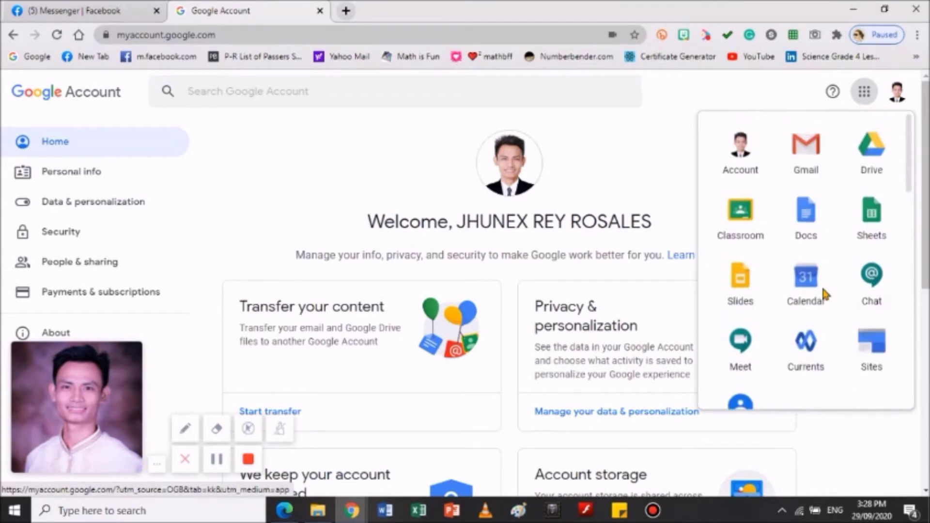
pyautogui.scroll(-3, 788, 244)
pyautogui.scroll(3, 789, 235)
pyautogui.click(740, 89)
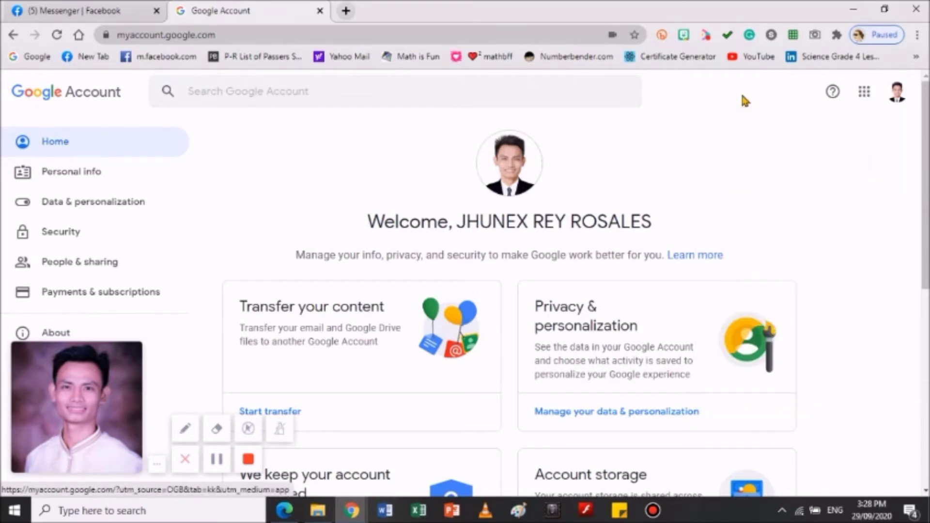
pyautogui.click(863, 93)
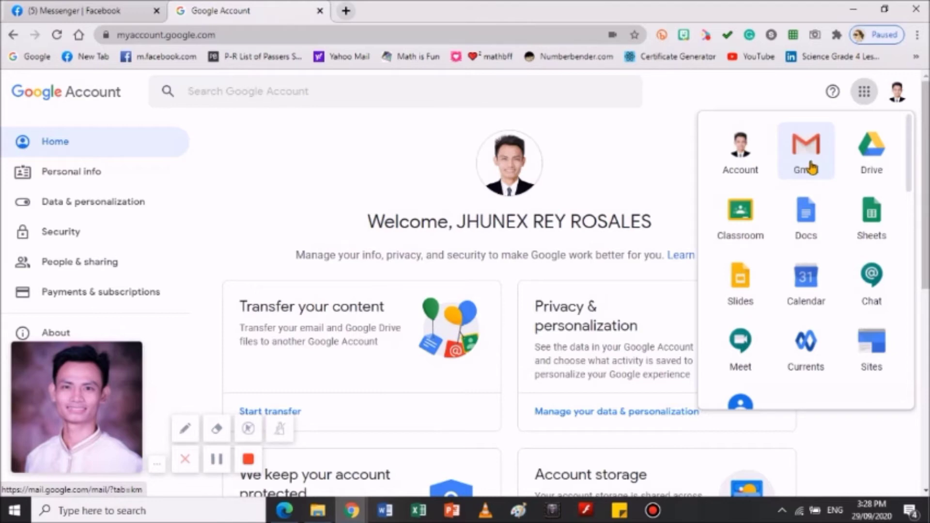
# Look over the Gmail inbox in a new tab, then close that tab
pyautogui.click(810, 167)
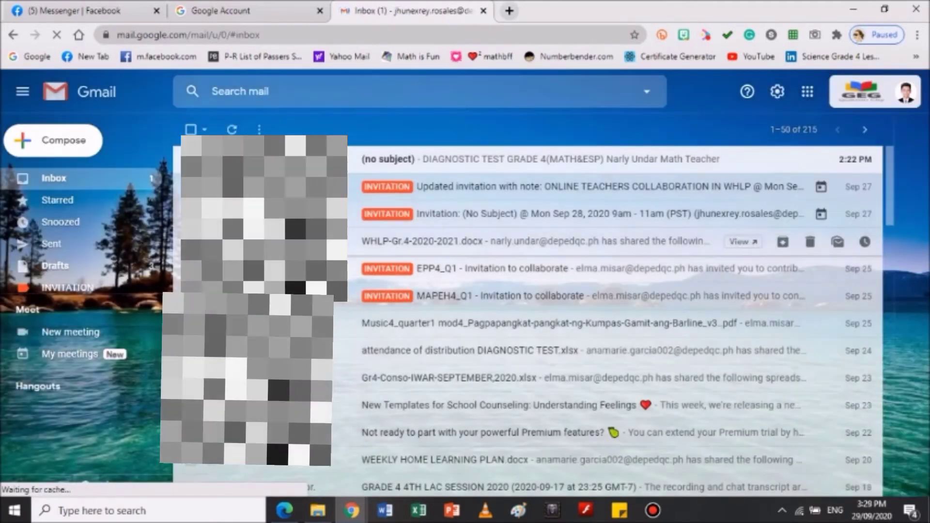
pyautogui.scroll(-6, 533, 252)
pyautogui.scroll(6, 533, 252)
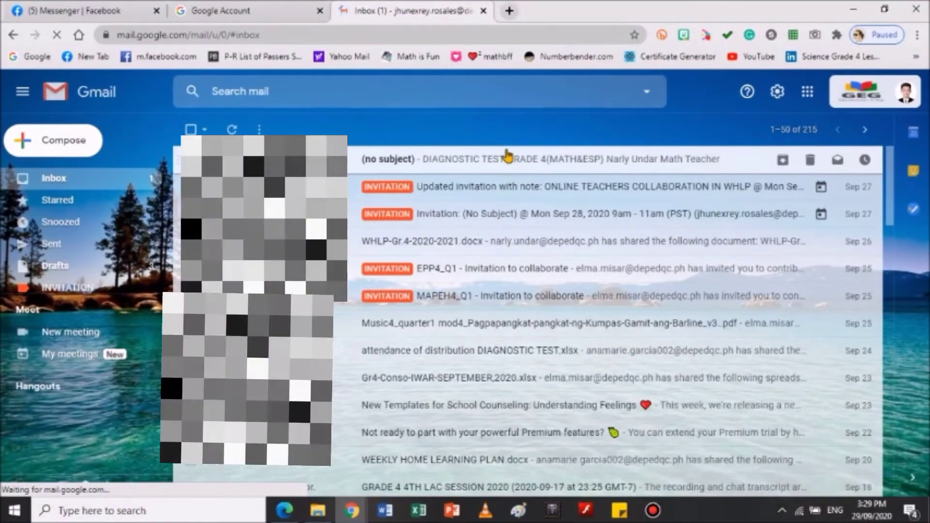
pyautogui.click(483, 10)
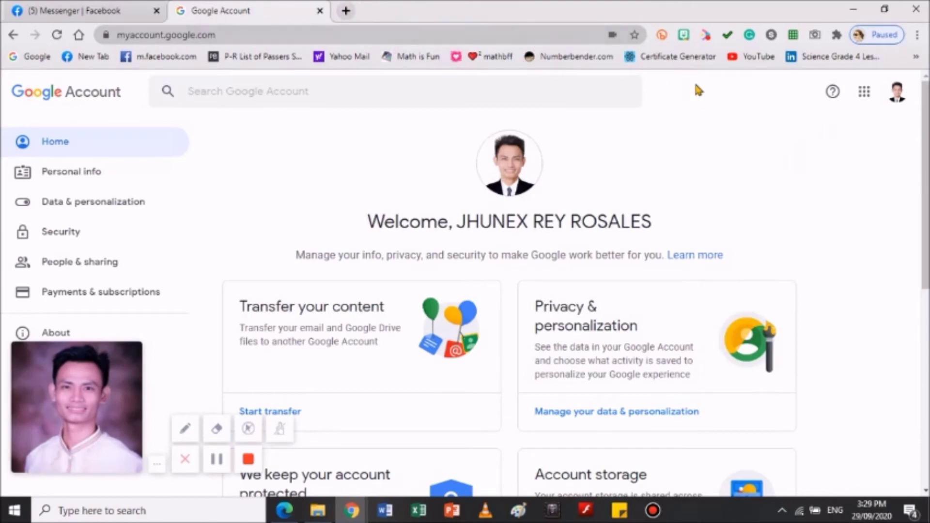
# Launch Google Classroom in a new tab from the Google apps list
pyautogui.click(865, 92)
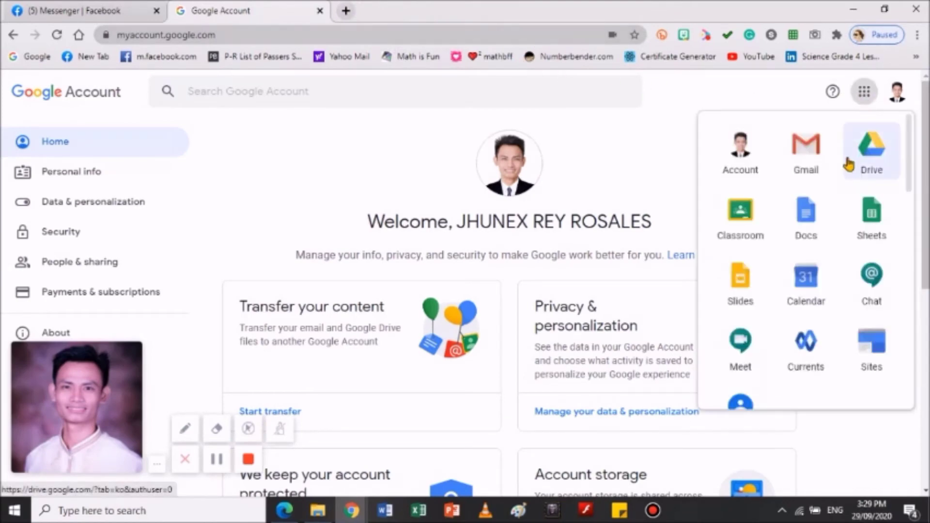
pyautogui.click(748, 226)
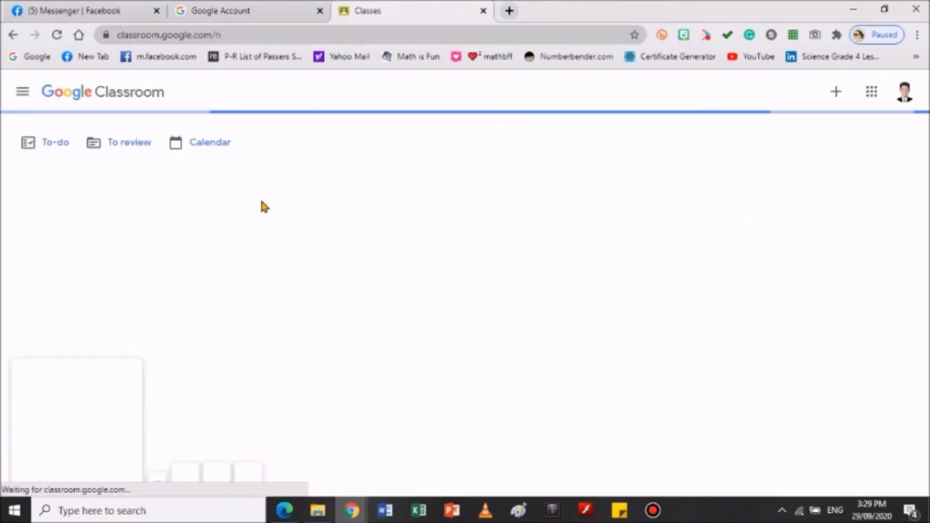
# Browse the class cards and open the SCIENCE 4 - RUBY class
pyautogui.moveTo(93, 480); pyautogui.dragTo(390, 482)
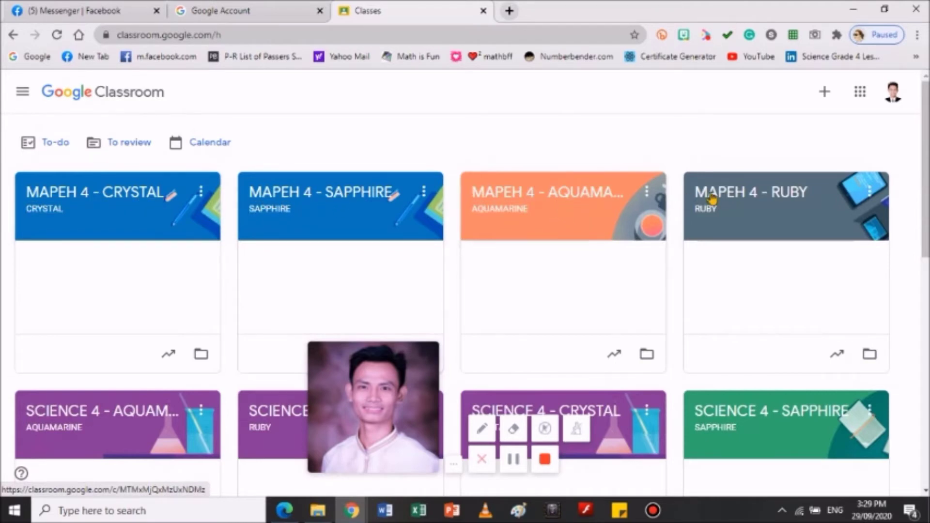
pyautogui.scroll(-3, 715, 223)
pyautogui.scroll(-1, 715, 222)
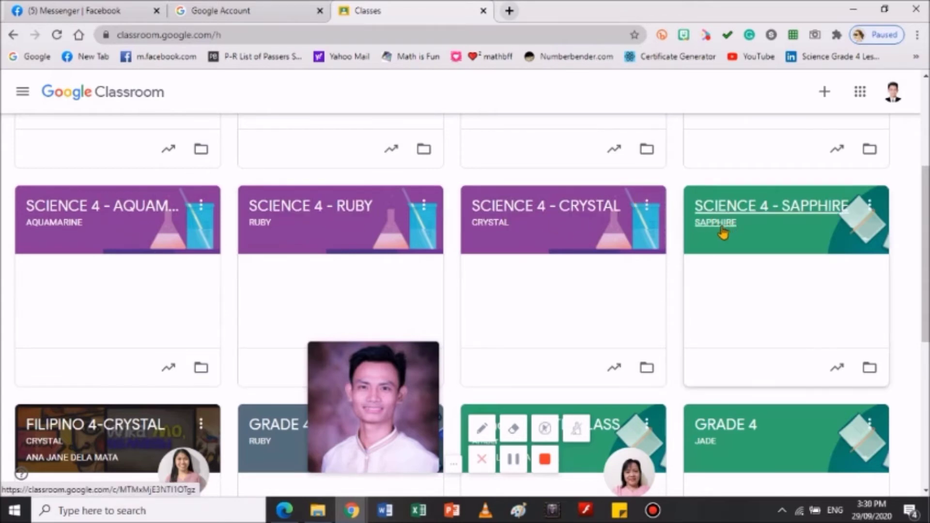
pyautogui.scroll(4, 444, 242)
pyautogui.scroll(-2, 458, 240)
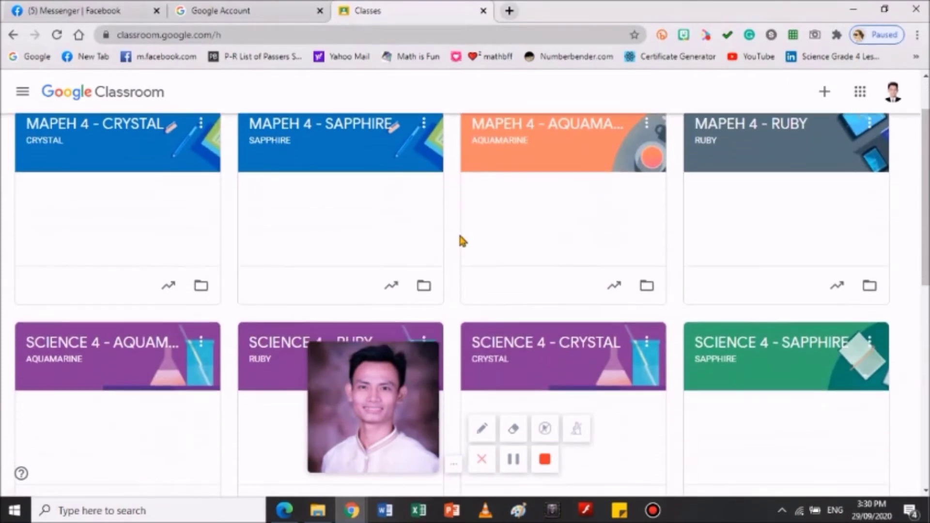
pyautogui.scroll(-3, 479, 242)
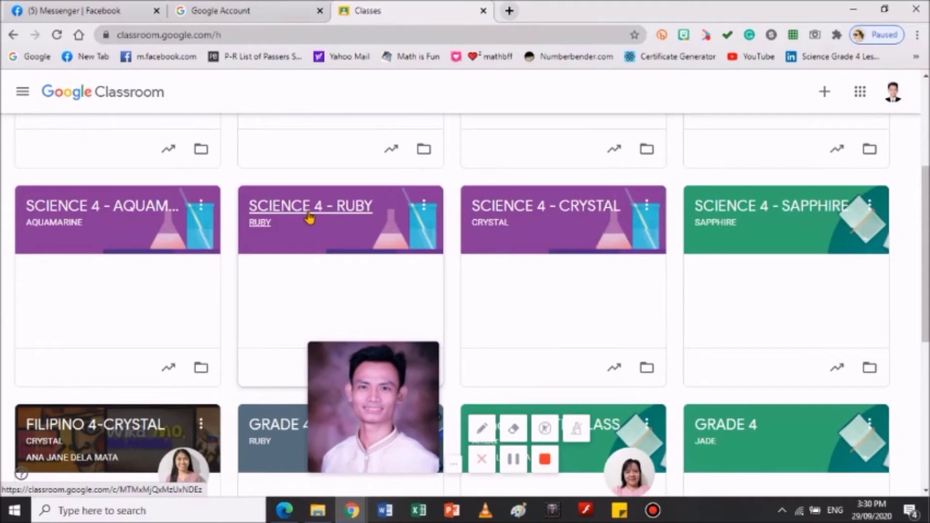
pyautogui.click(312, 217)
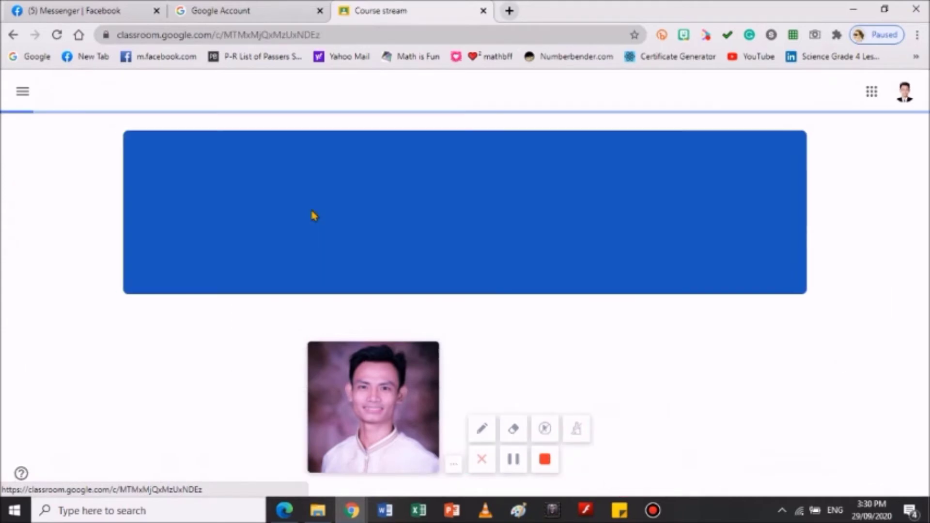
# Scroll through the SCIENCE 4 - RUBY stream, then go back to the classes list
pyautogui.moveTo(390, 372); pyautogui.dragTo(16, 374)
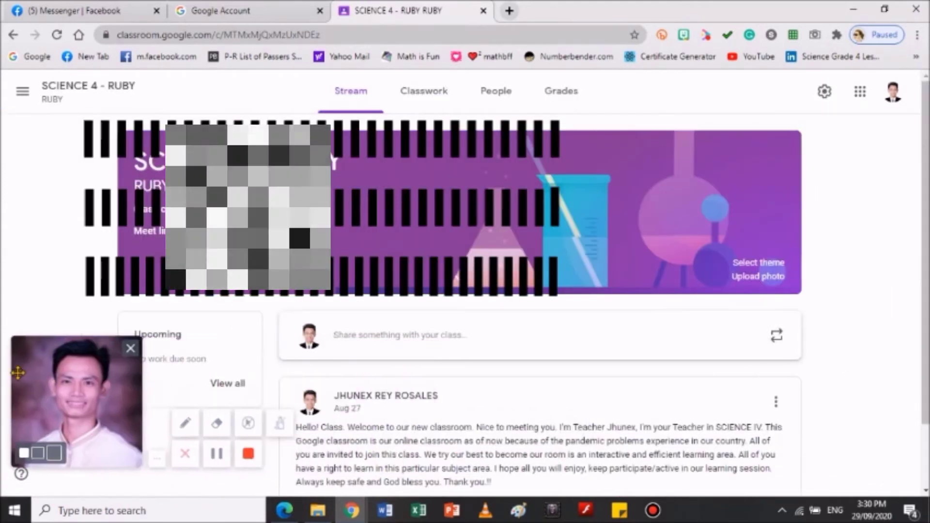
pyautogui.scroll(-1, 579, 303)
pyautogui.scroll(1, 577, 299)
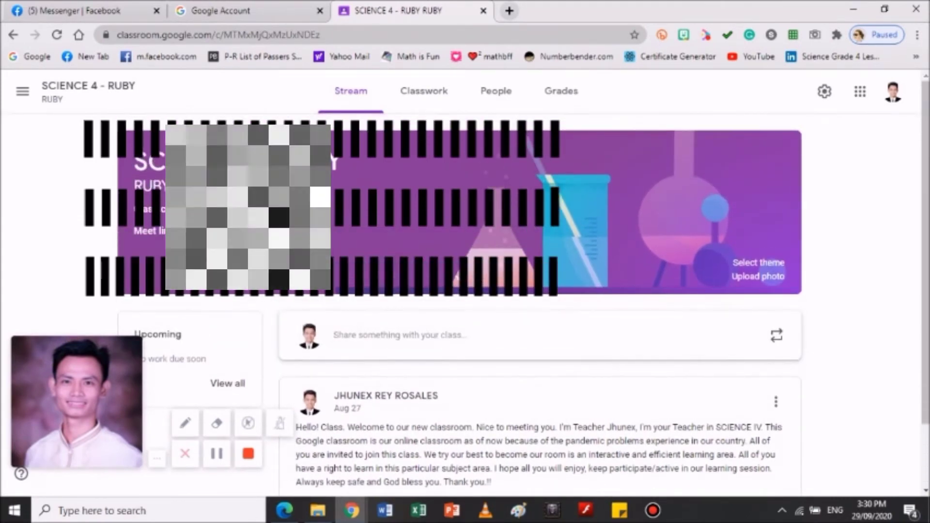
pyautogui.scroll(-1, 540, 302)
pyautogui.scroll(1, 540, 302)
pyautogui.scroll(-1, 541, 303)
pyautogui.scroll(1, 366, 227)
pyautogui.scroll(-1, 366, 227)
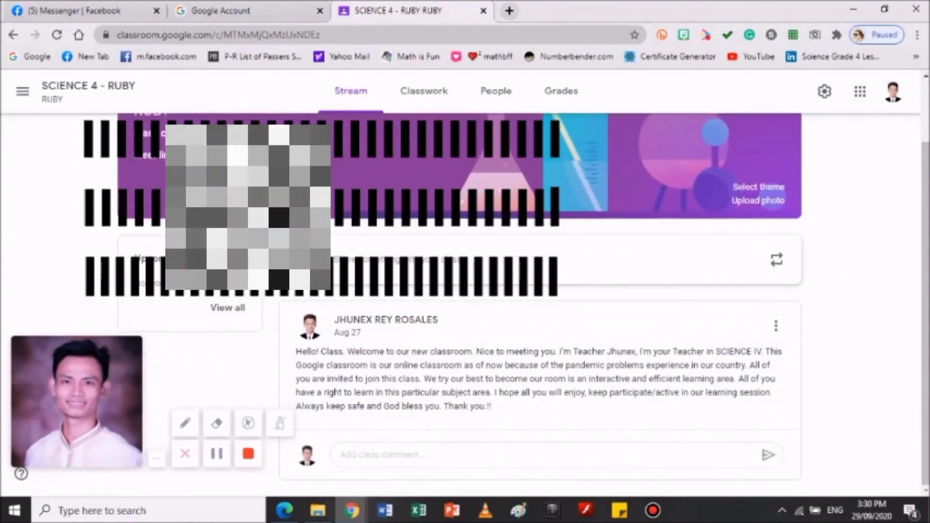
pyautogui.scroll(1, 523, 270)
pyautogui.scroll(-1, 621, 266)
pyautogui.scroll(1, 603, 305)
pyautogui.scroll(-1, 600, 312)
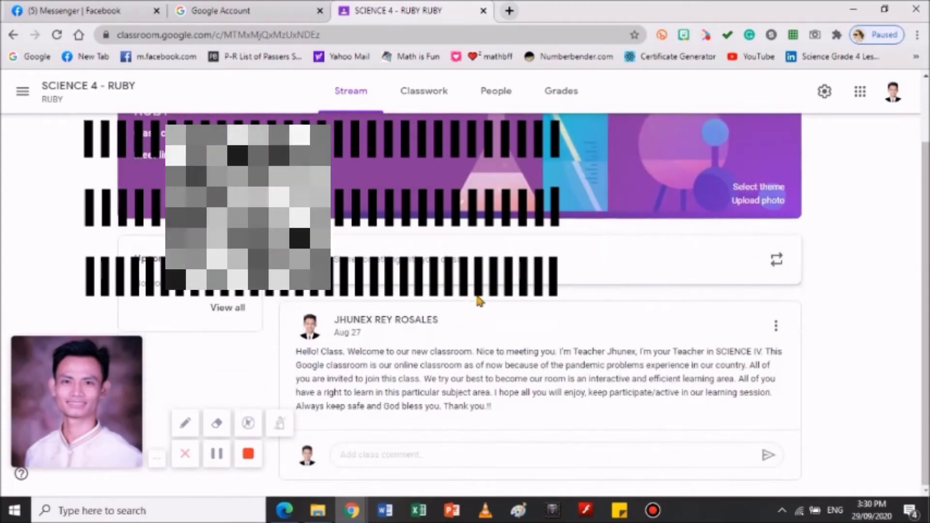
pyautogui.scroll(2, 477, 300)
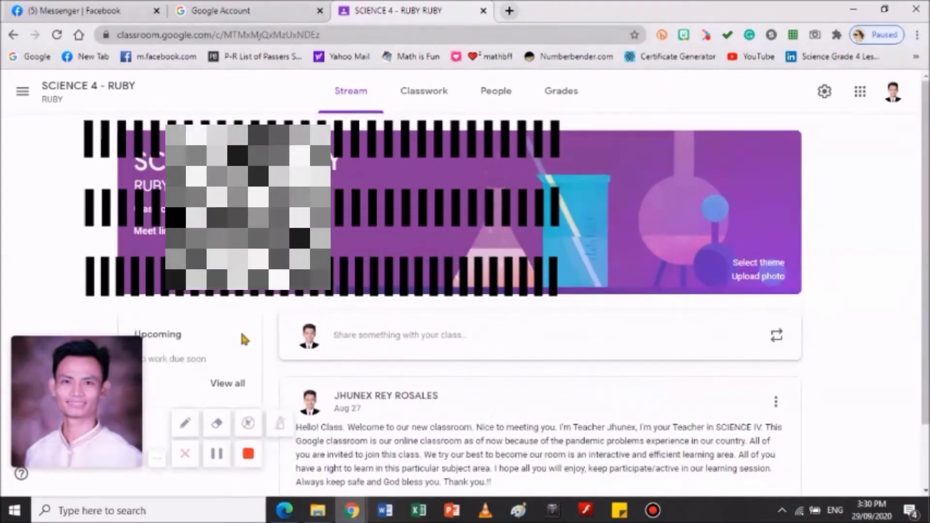
pyautogui.click(15, 37)
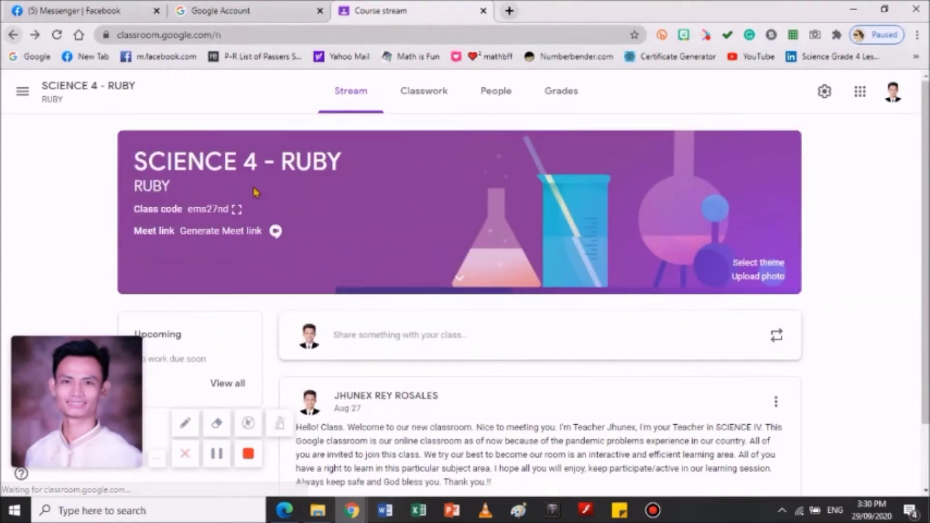
pyautogui.scroll(-3, 602, 310)
pyautogui.scroll(3, 603, 311)
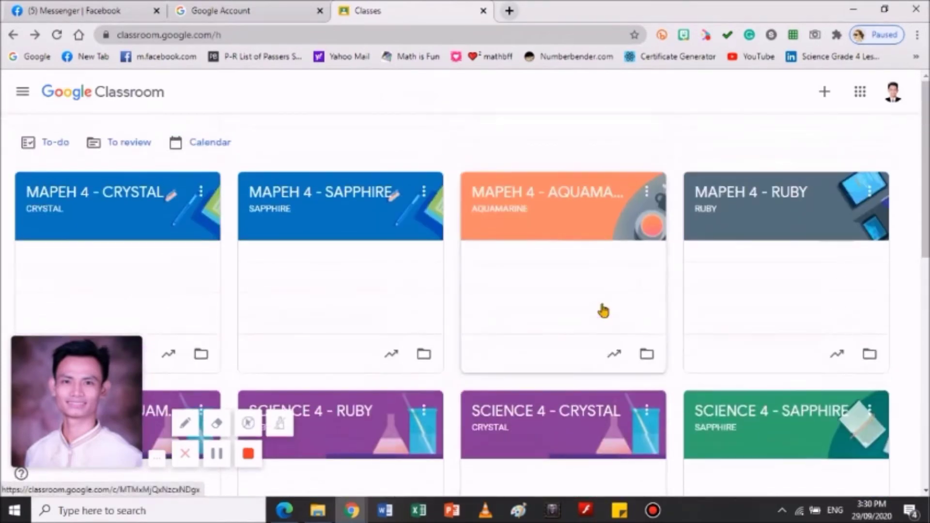
pyautogui.moveTo(77, 408); pyautogui.dragTo(56, 415)
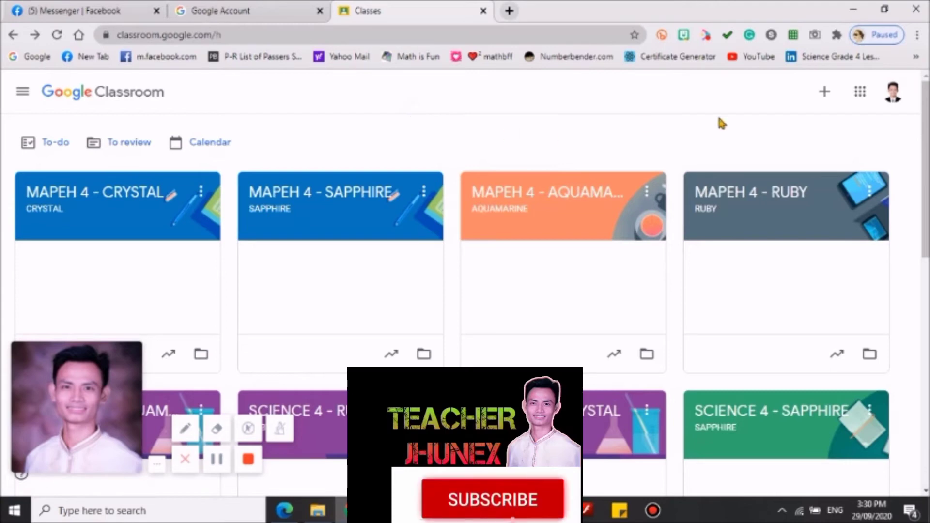
# Show the Google apps launcher over Classroom, scrolled down to Contacts, Groups, YouTube and Maps
pyautogui.click(860, 93)
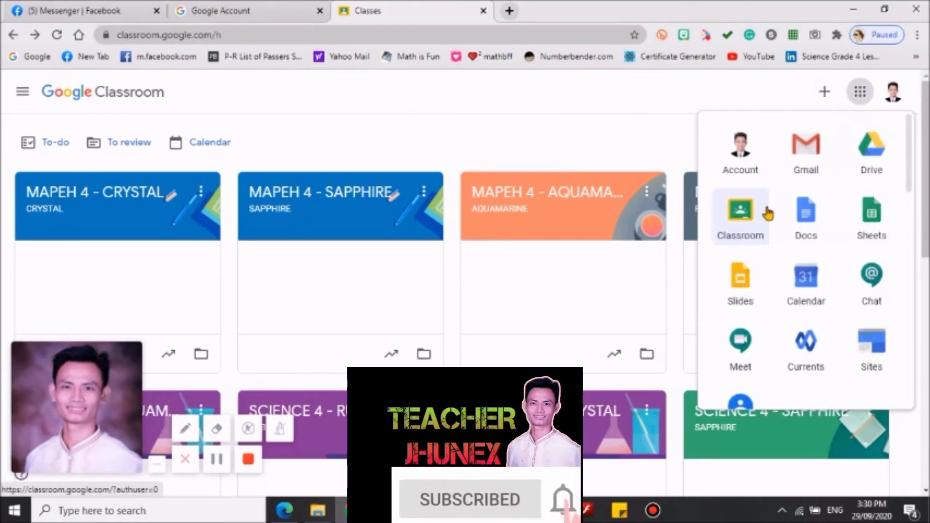
pyautogui.scroll(-5, 764, 237)
pyautogui.scroll(5, 798, 216)
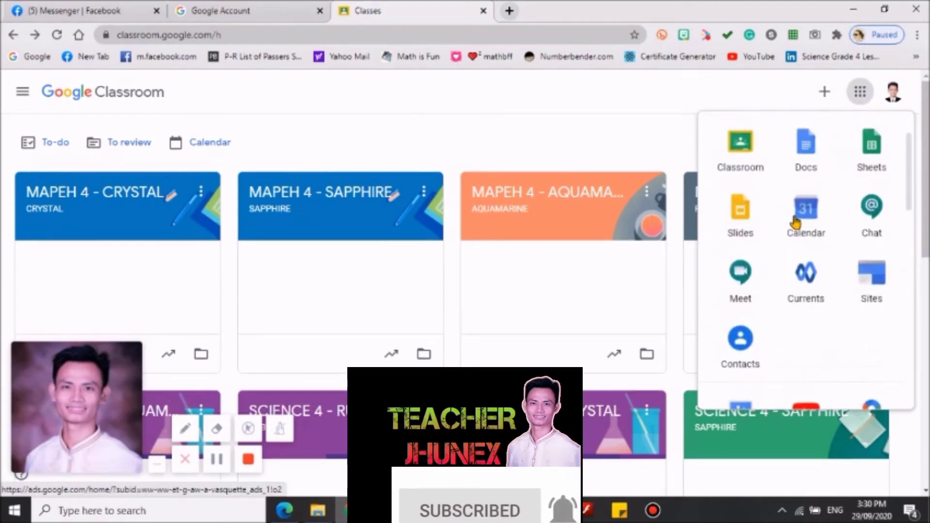
pyautogui.scroll(-3, 807, 211)
pyautogui.scroll(-5, 807, 214)
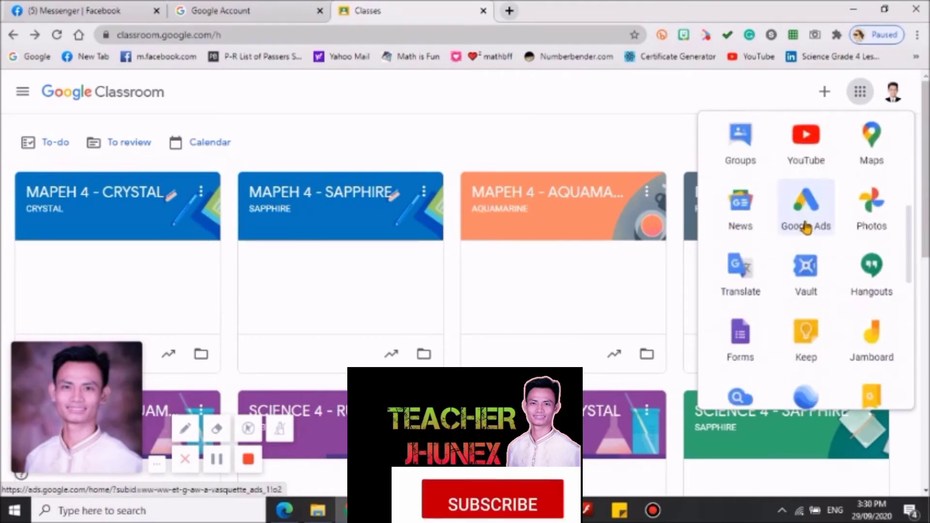
pyautogui.scroll(7, 804, 221)
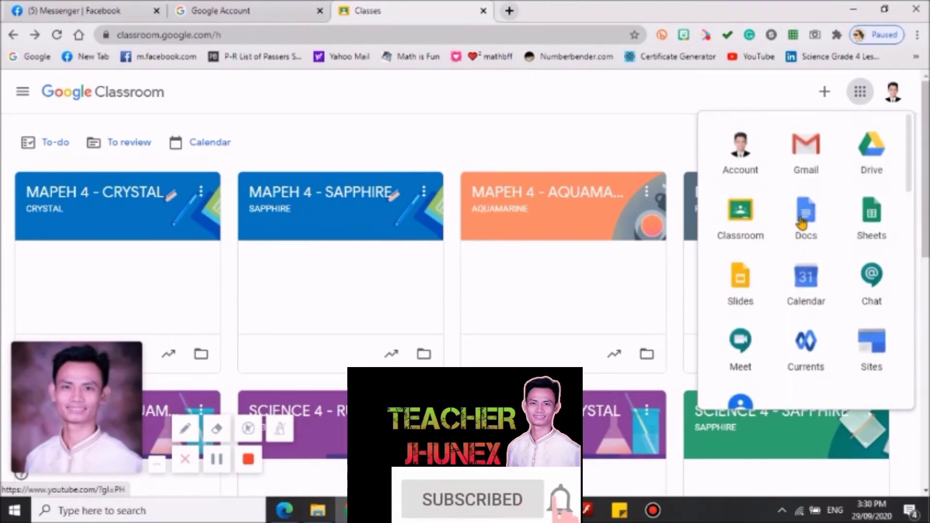
pyautogui.click(608, 115)
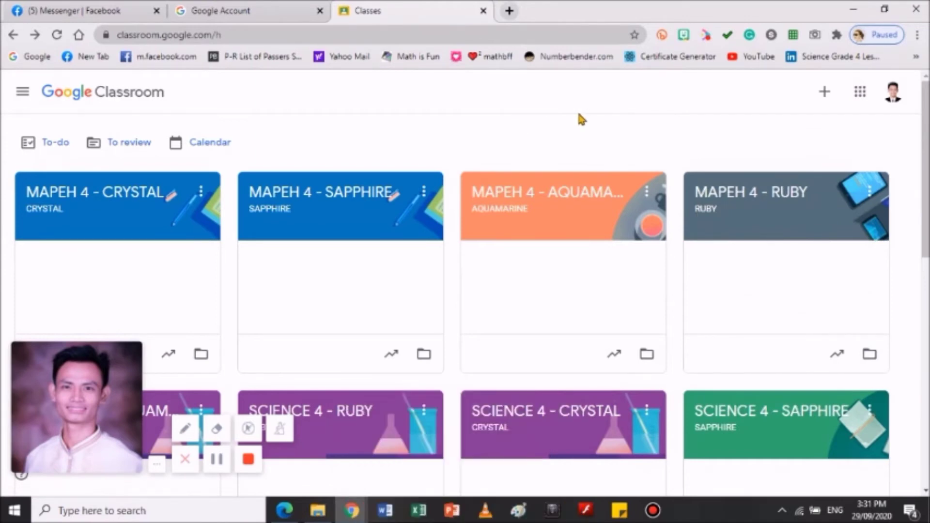
pyautogui.click(860, 92)
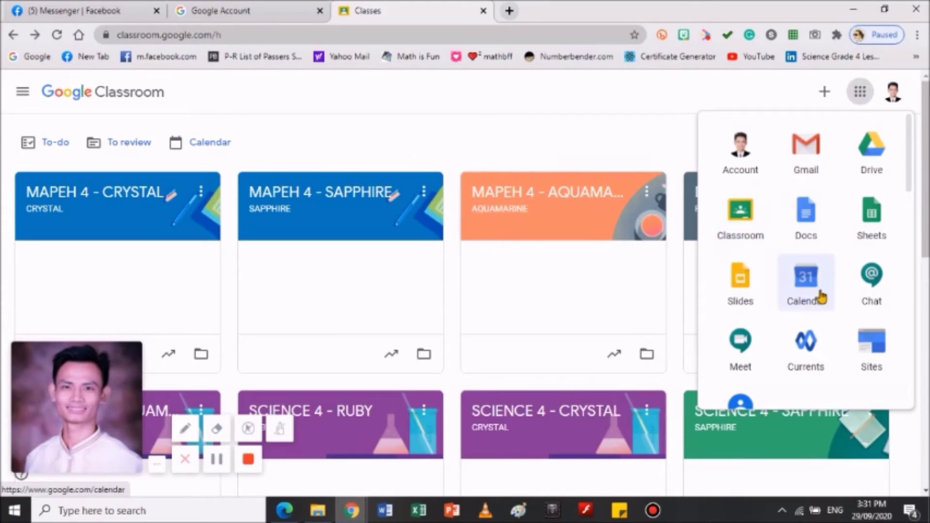
pyautogui.scroll(-3, 750, 268)
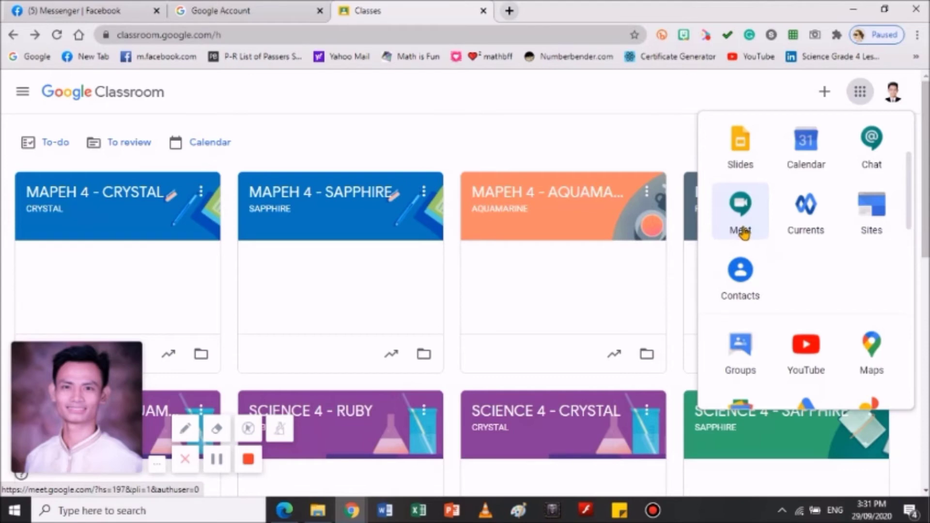
# Close the Google apps launcher, then toggle it open and closed several times
pyautogui.click(473, 104)
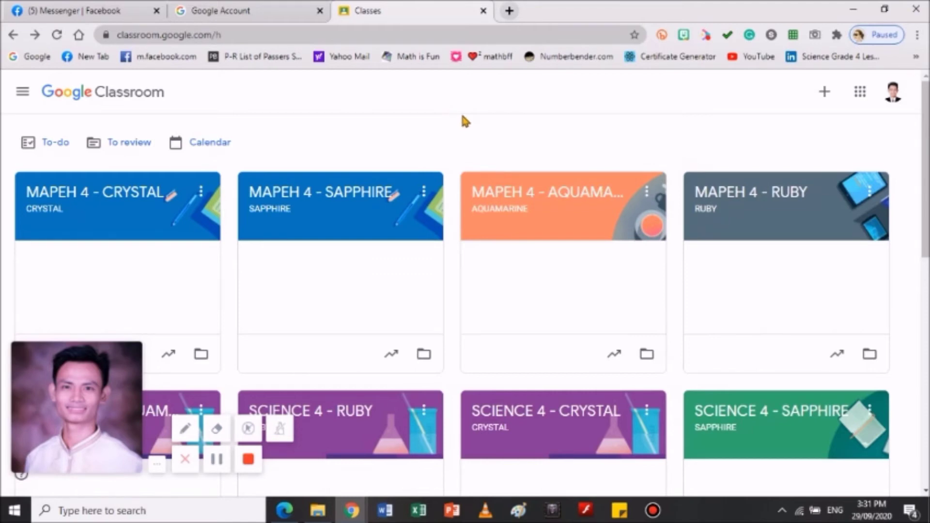
pyautogui.click(861, 97)
pyautogui.click(861, 97)
pyautogui.click(862, 97)
pyautogui.click(862, 97)
pyautogui.click(861, 96)
pyautogui.click(861, 97)
pyautogui.click(862, 97)
# Close the apps launcher to reveal the MAPEH 4 and SCIENCE 4 class cards
pyautogui.scroll(-8, 779, 215)
pyautogui.scroll(6, 778, 222)
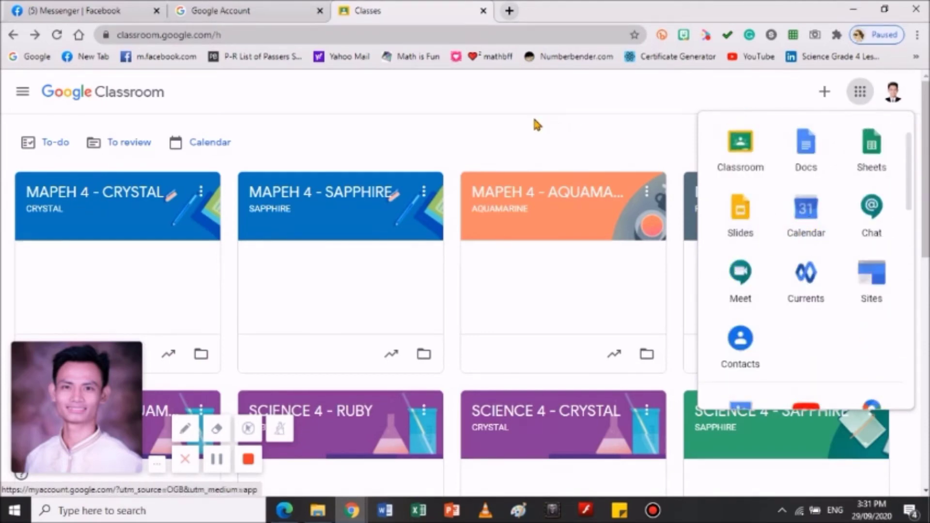
pyautogui.click(860, 96)
pyautogui.click(862, 99)
pyautogui.click(568, 133)
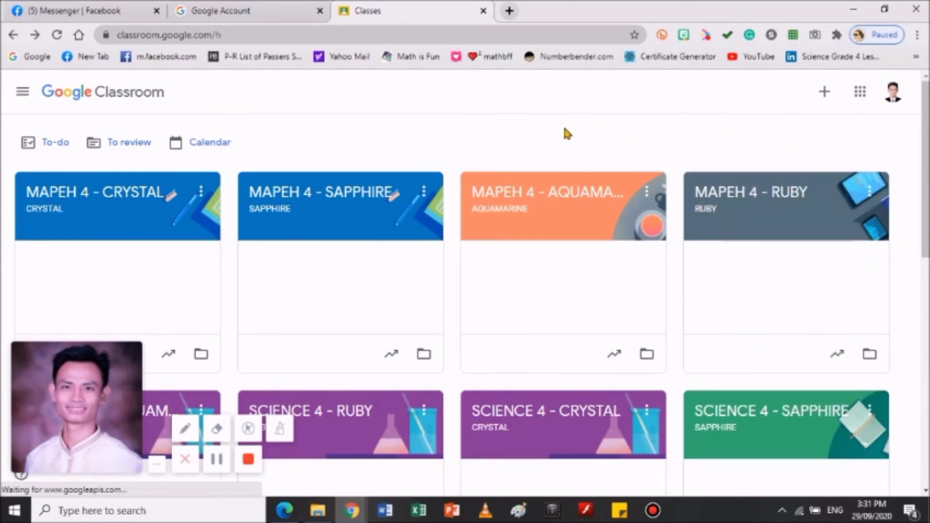
pyautogui.click(860, 96)
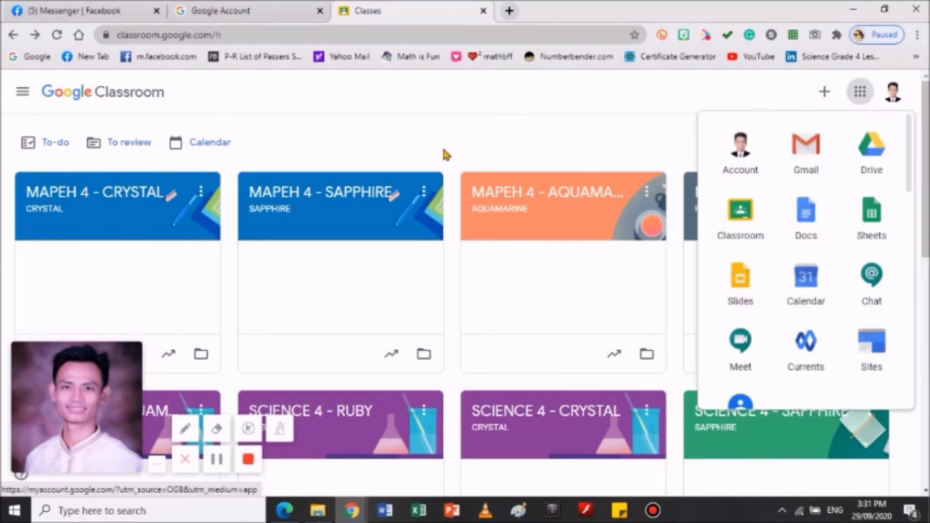
pyautogui.click(502, 115)
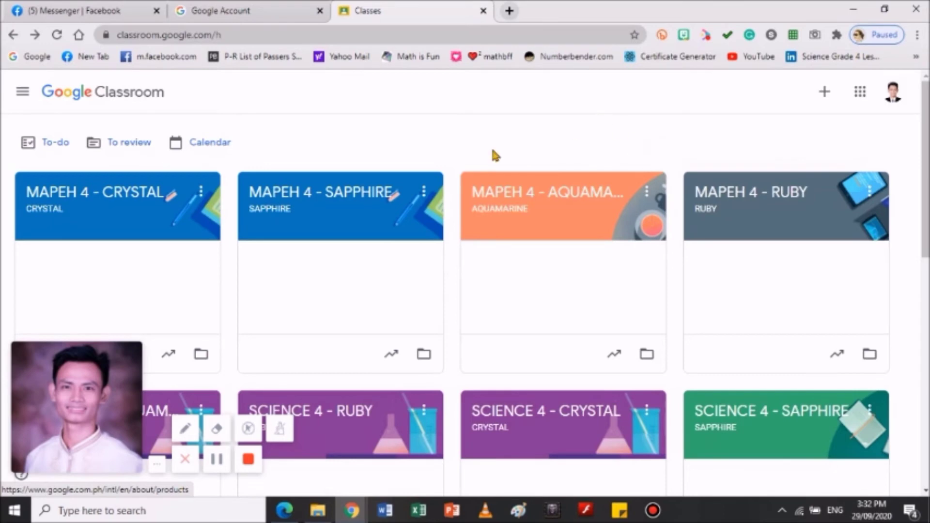
# Sign out via the profile avatar menu on the Google Account page
pyautogui.click(286, 12)
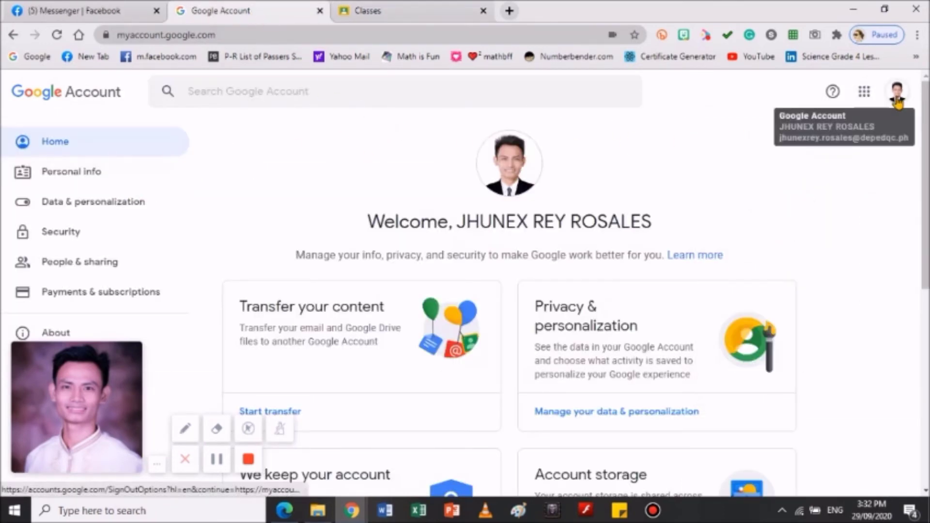
pyautogui.click(898, 97)
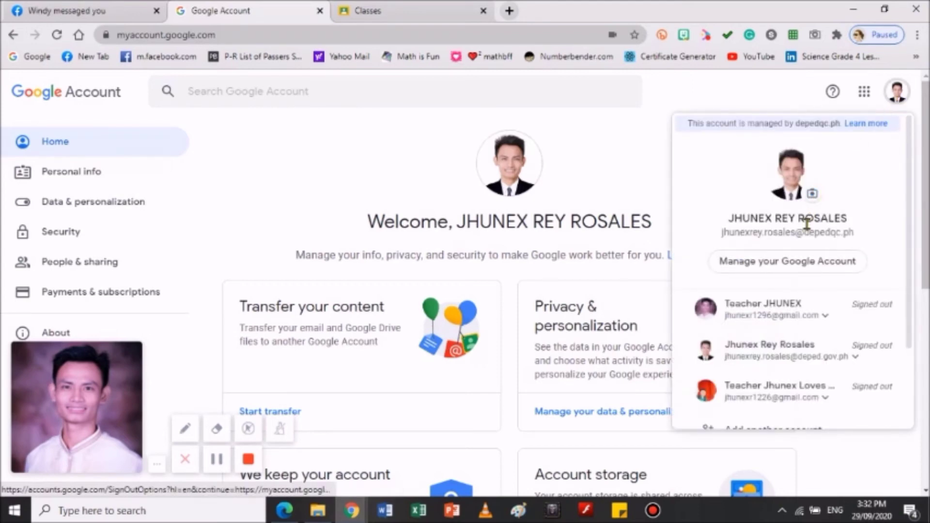
pyautogui.scroll(-2, 790, 348)
pyautogui.scroll(-4, 786, 344)
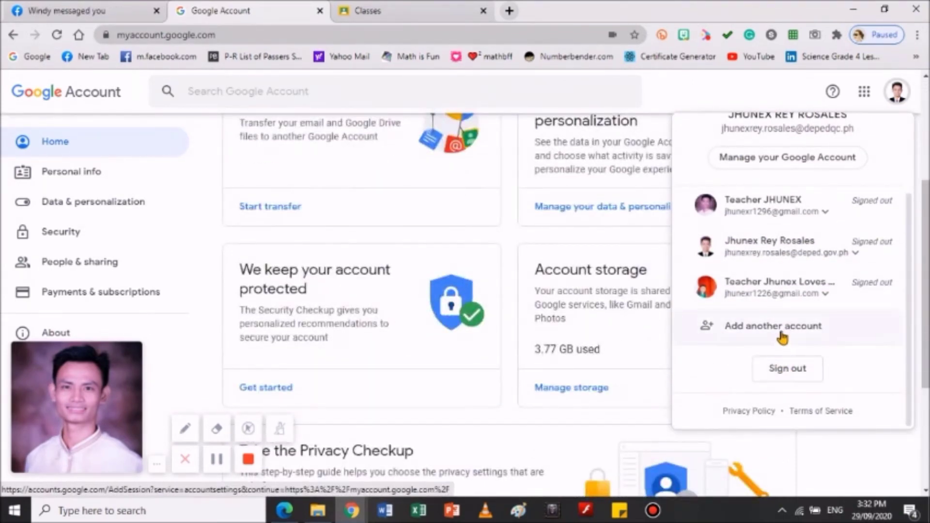
pyautogui.click(785, 372)
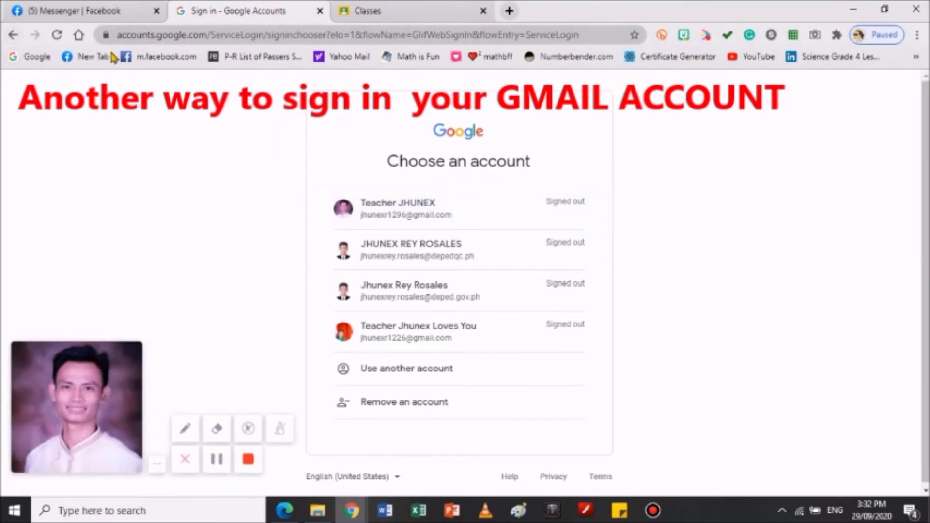
# Go to the Google homepage and start signing in to a Google account
pyautogui.click(44, 59)
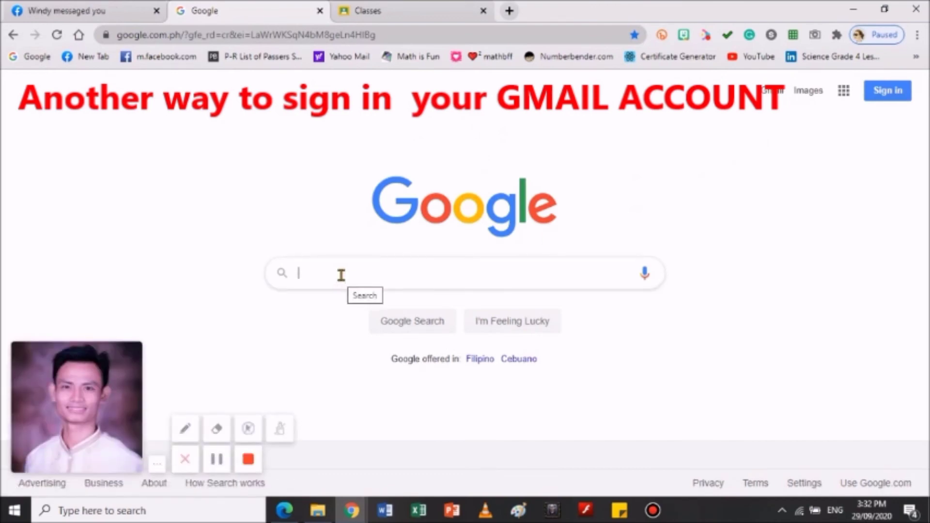
pyautogui.click(888, 92)
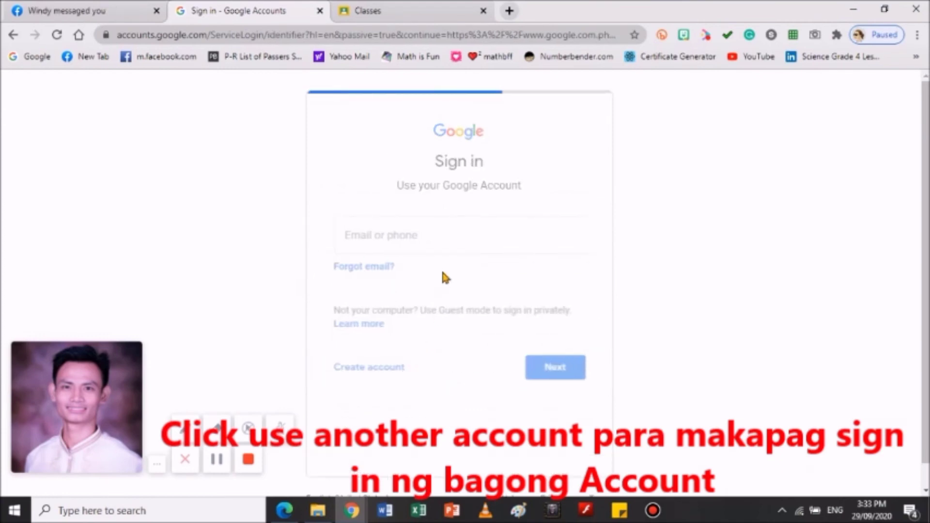
# Sign in with the saved email address from autofill and the account password
pyautogui.click(429, 256)
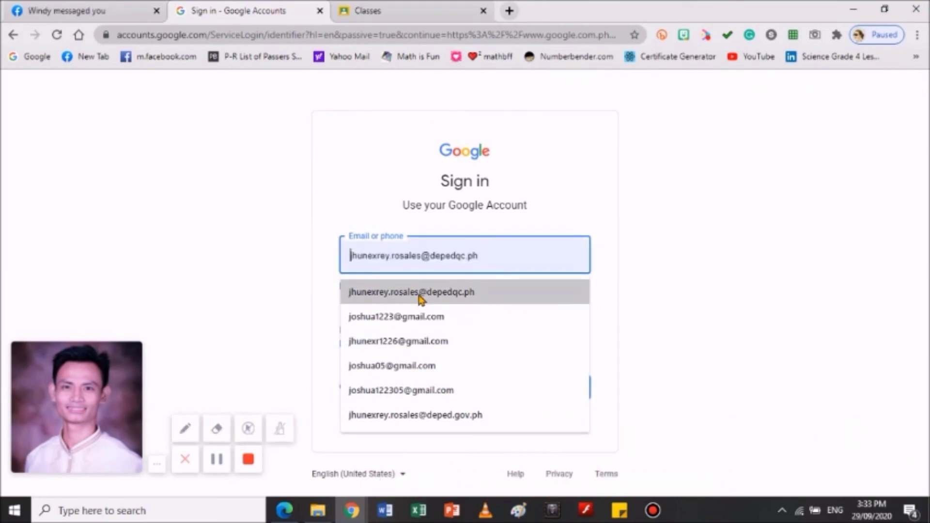
pyautogui.click(438, 290)
pyautogui.click(557, 395)
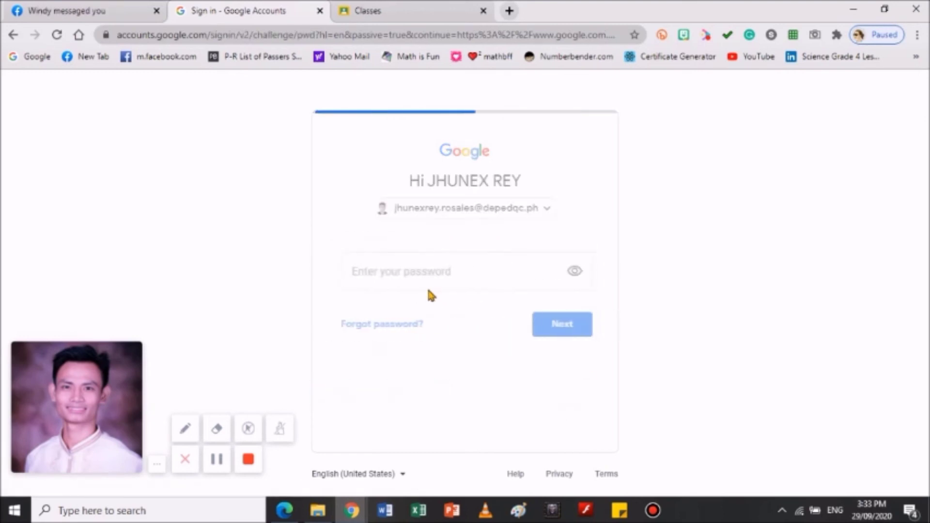
pyautogui.write('*******')
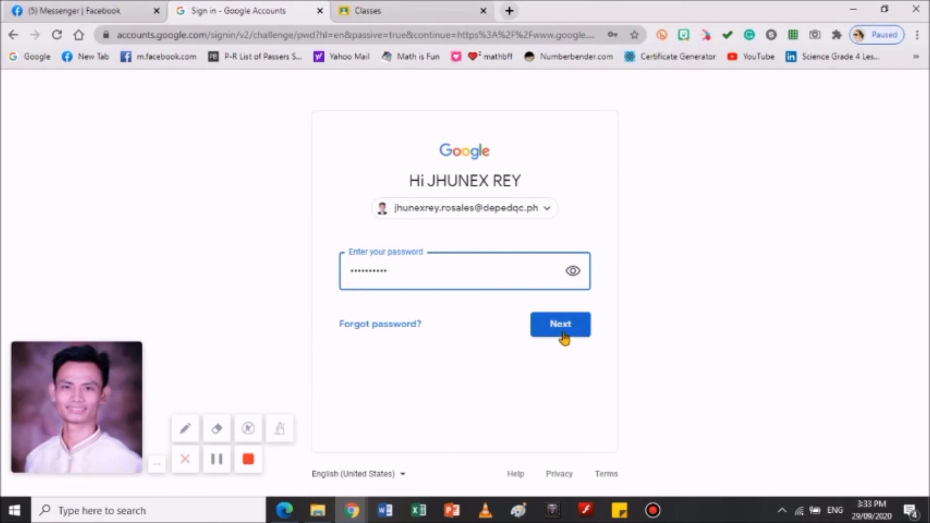
pyautogui.click(562, 332)
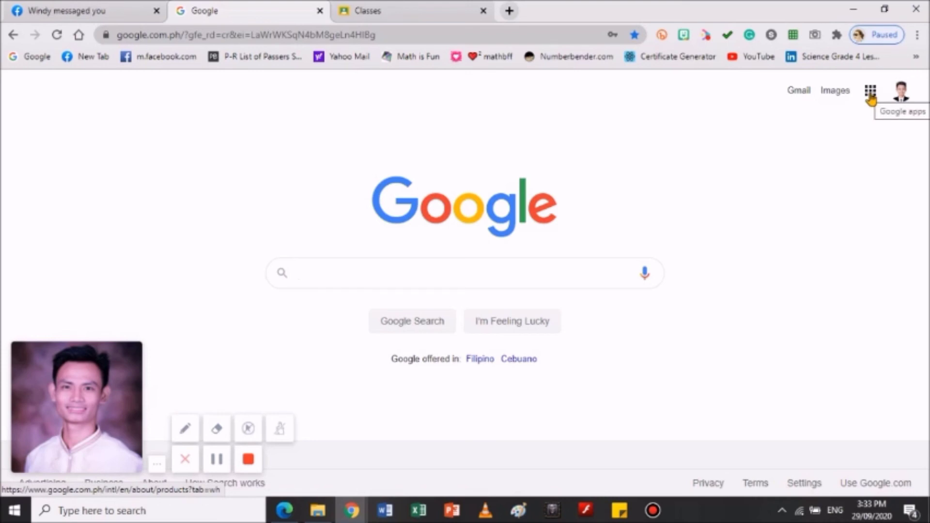
# Open the Google apps launcher on the Google homepage and browse its apps
pyautogui.click(870, 97)
pyautogui.click(870, 98)
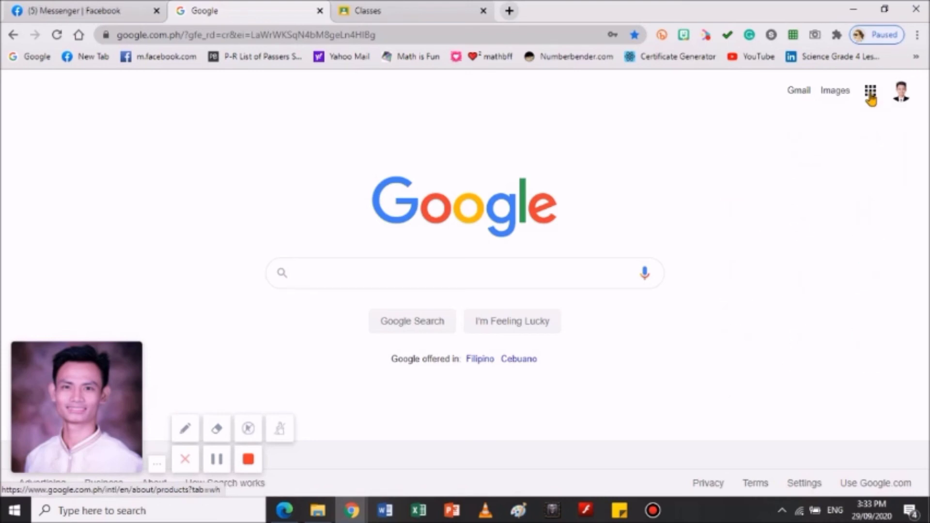
pyautogui.click(870, 98)
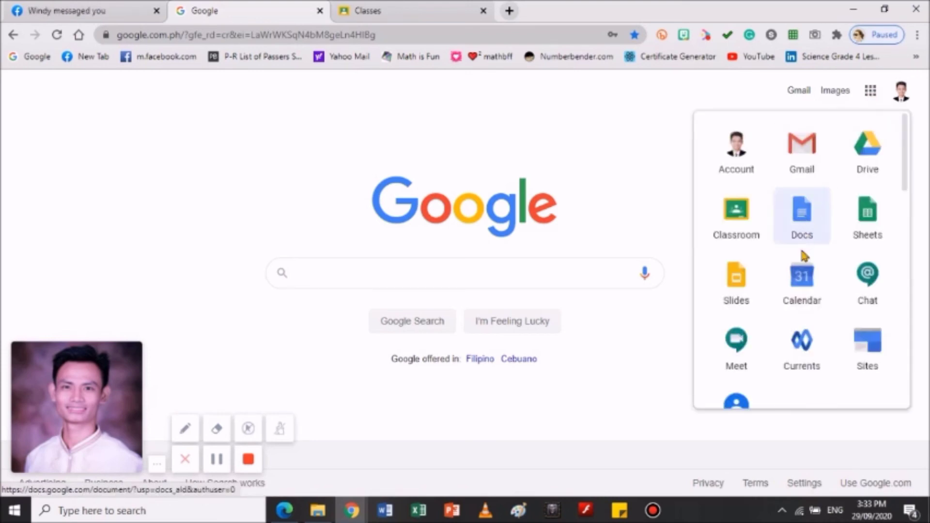
pyautogui.scroll(-2, 805, 240)
pyautogui.scroll(2, 792, 244)
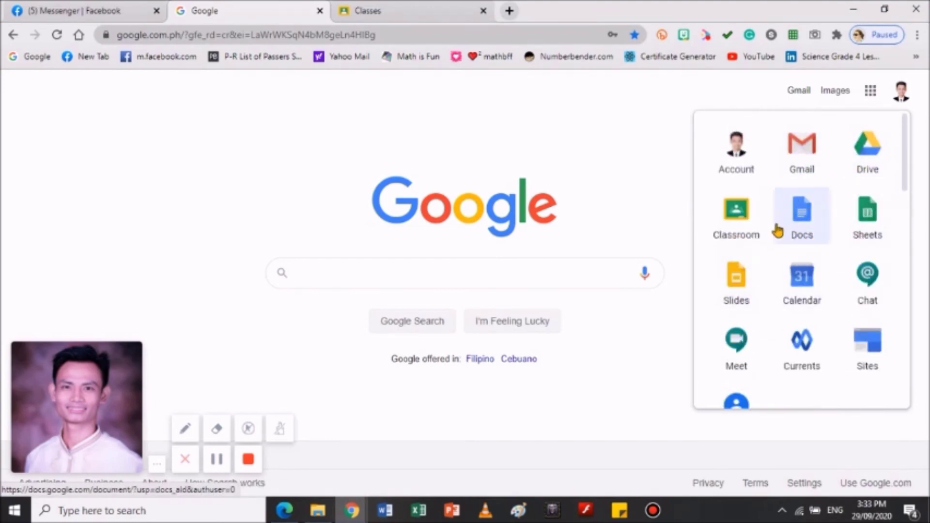
pyautogui.scroll(-5, 785, 207)
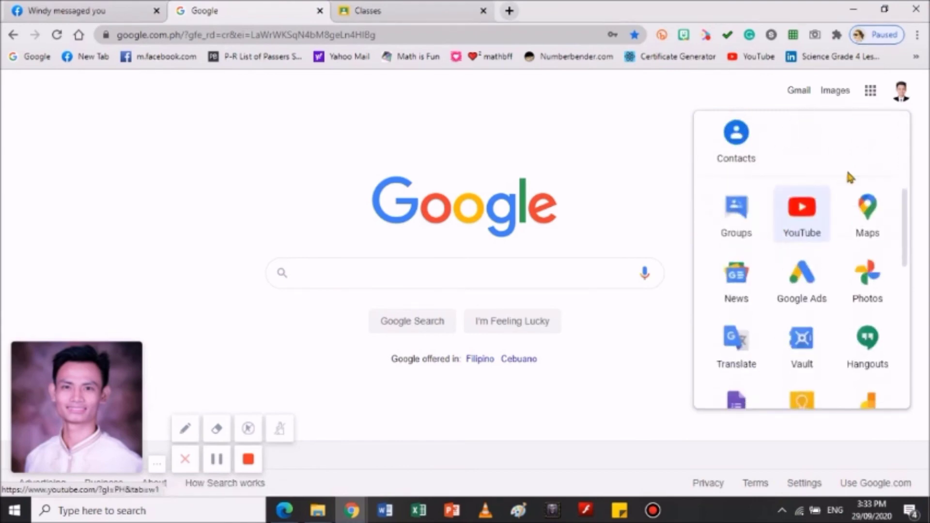
pyautogui.scroll(5, 830, 204)
# Close the apps launcher and go to Gmail in the same tab
pyautogui.click(870, 94)
pyautogui.click(870, 94)
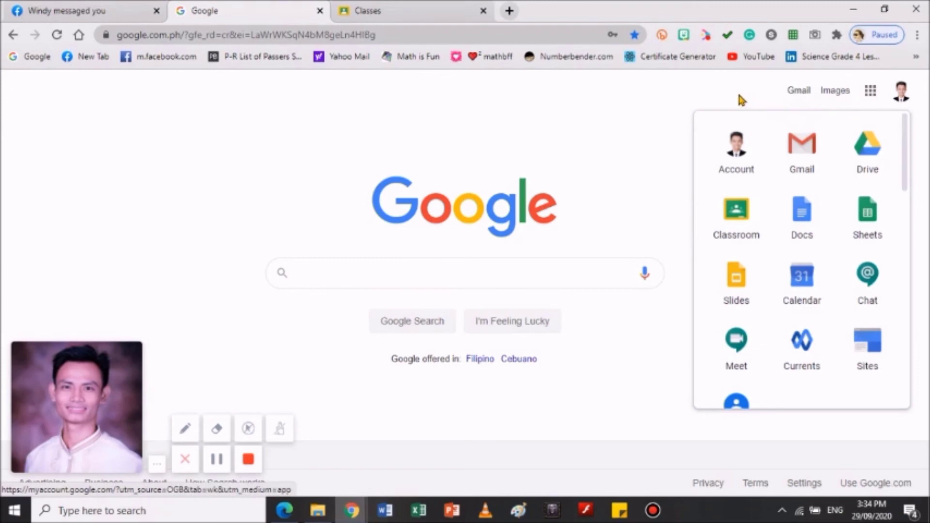
pyautogui.click(802, 97)
pyautogui.click(799, 92)
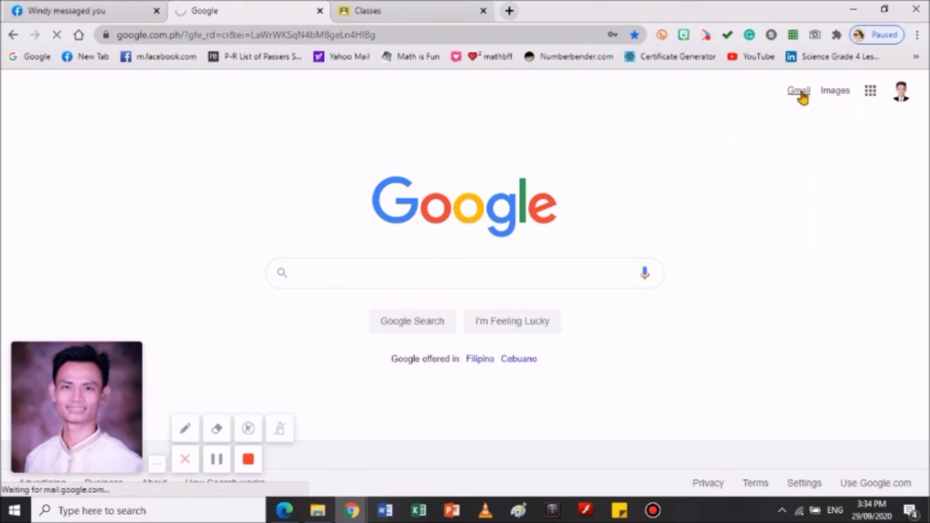